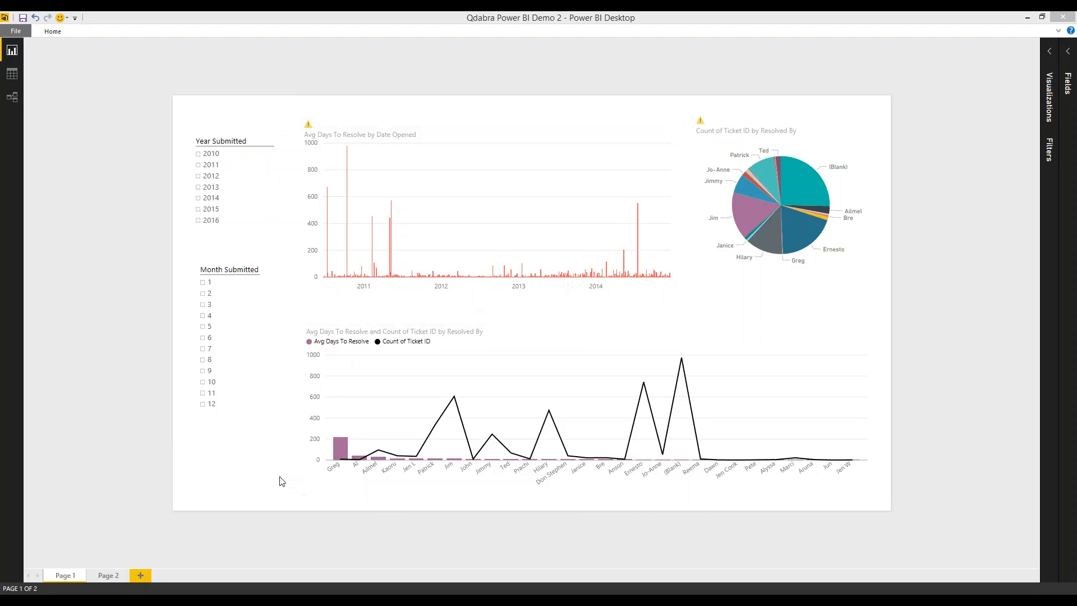
Cross-highlight the report by the tallest average-days bar in the combo chart and inspect the ticket counts at two line peaks
mouse_move(343, 453)
click(339, 450)
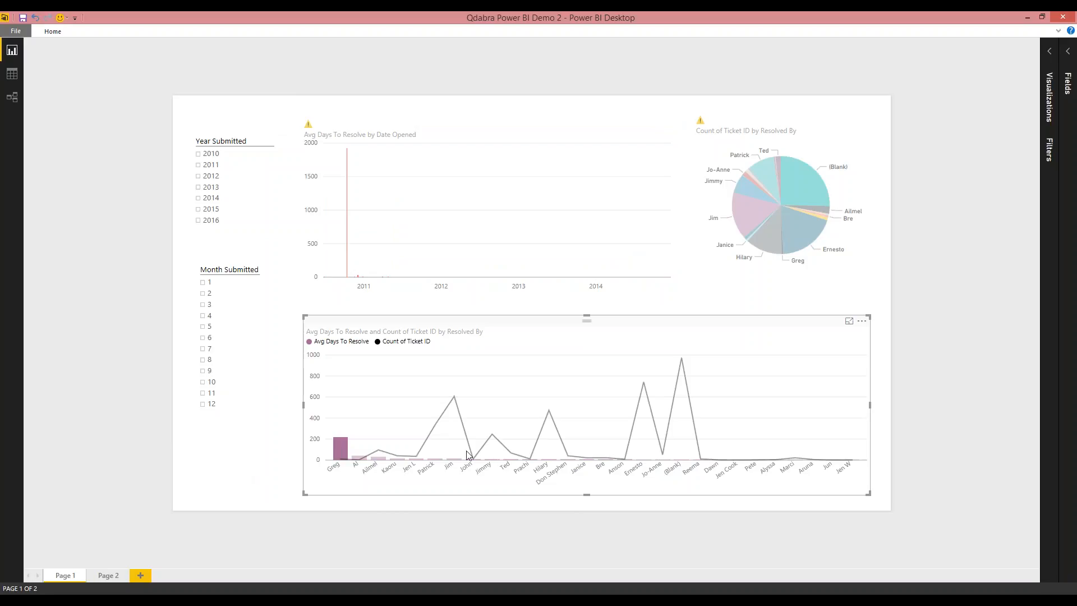
mouse_move(343, 452)
mouse_move(454, 398)
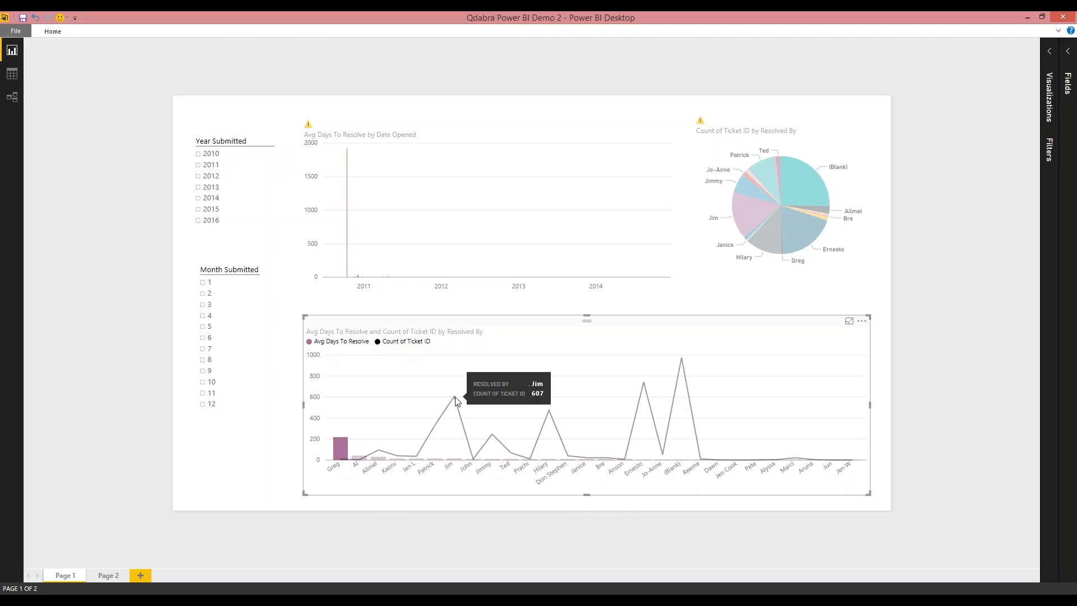
mouse_move(549, 414)
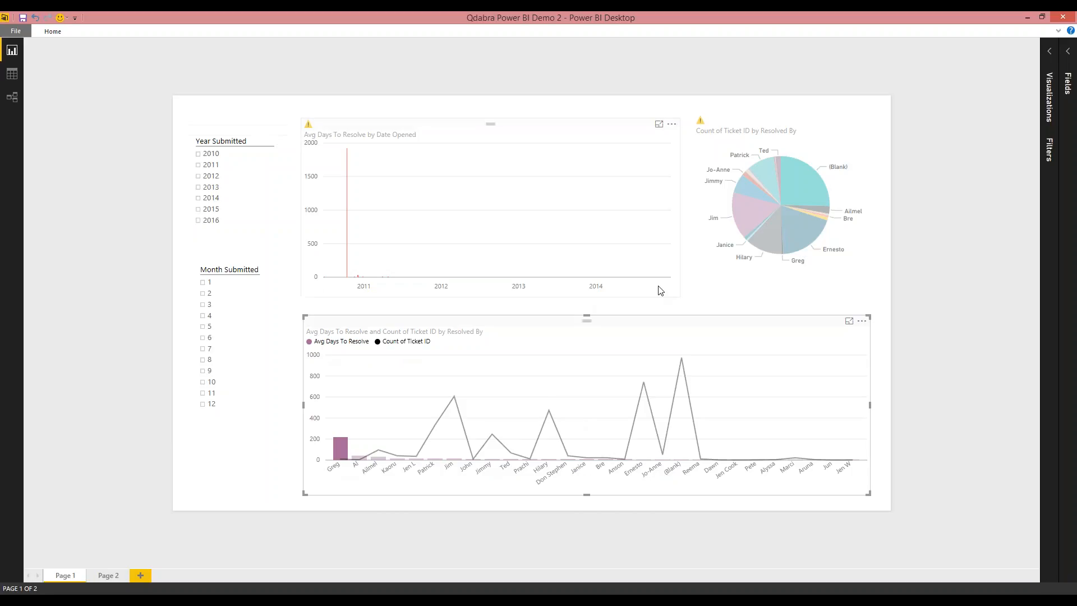
Filter the report to year submitted 2015 and month submitted 7
click(198, 210)
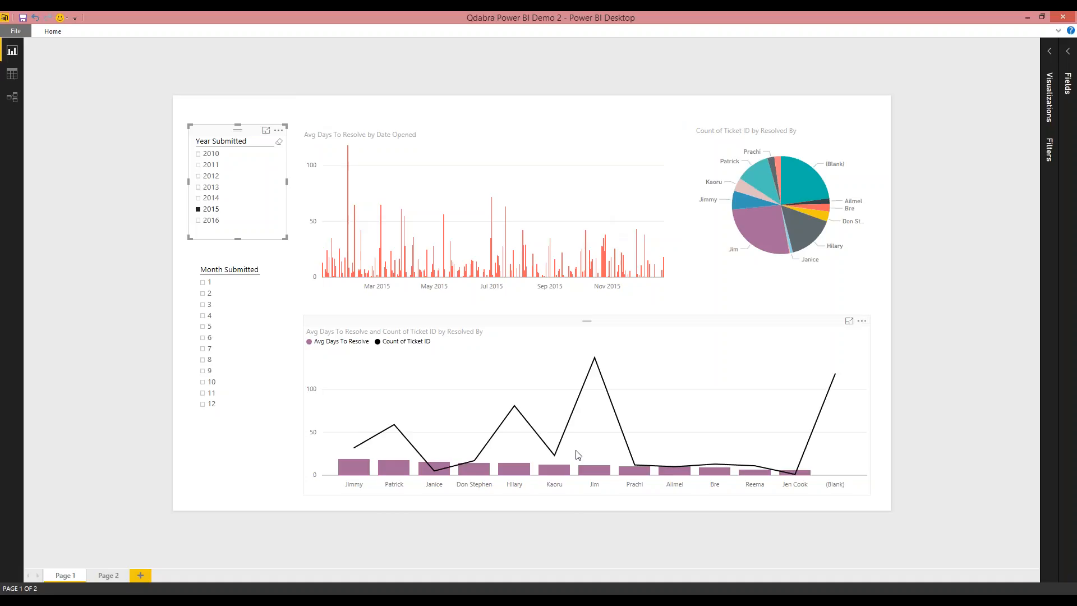
click(203, 349)
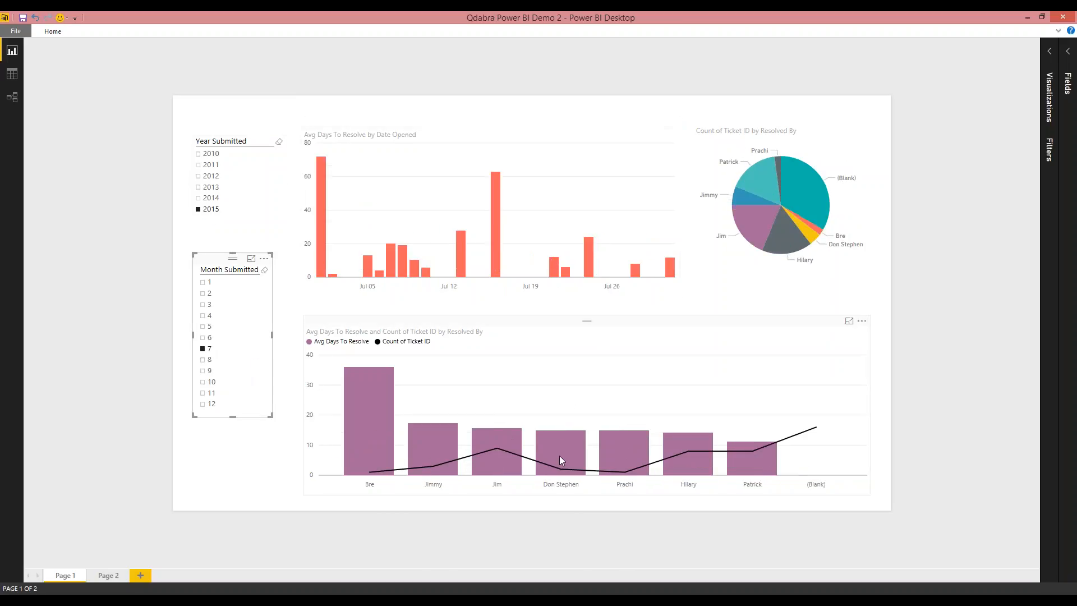
Highlight the fourth resolver's bar, inspect the related daily averages, clear the highlight and examine the pie chart and both bar charts
mouse_move(560, 456)
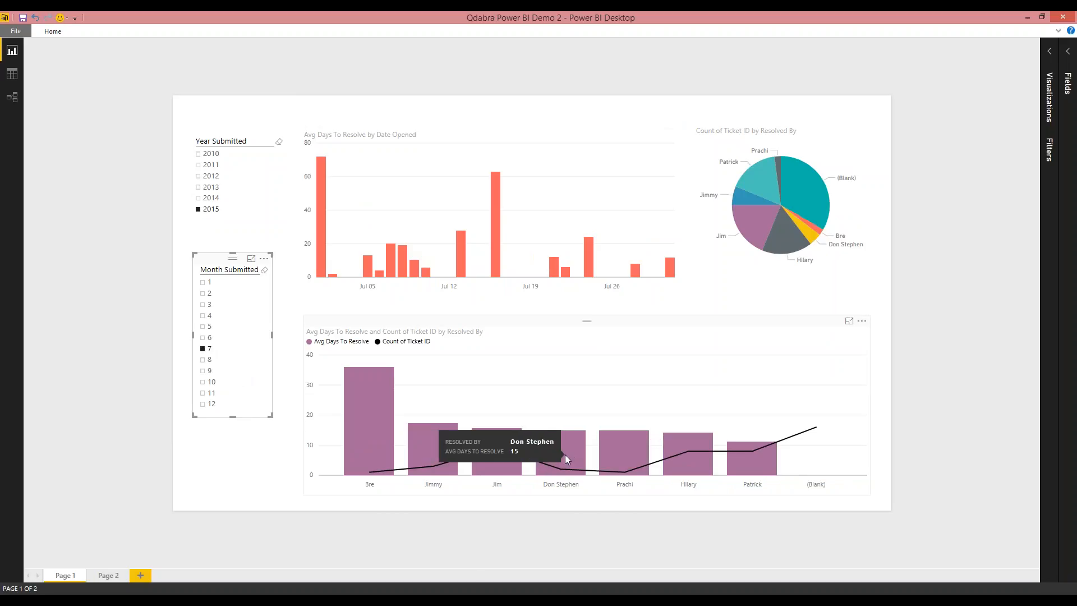
click(564, 449)
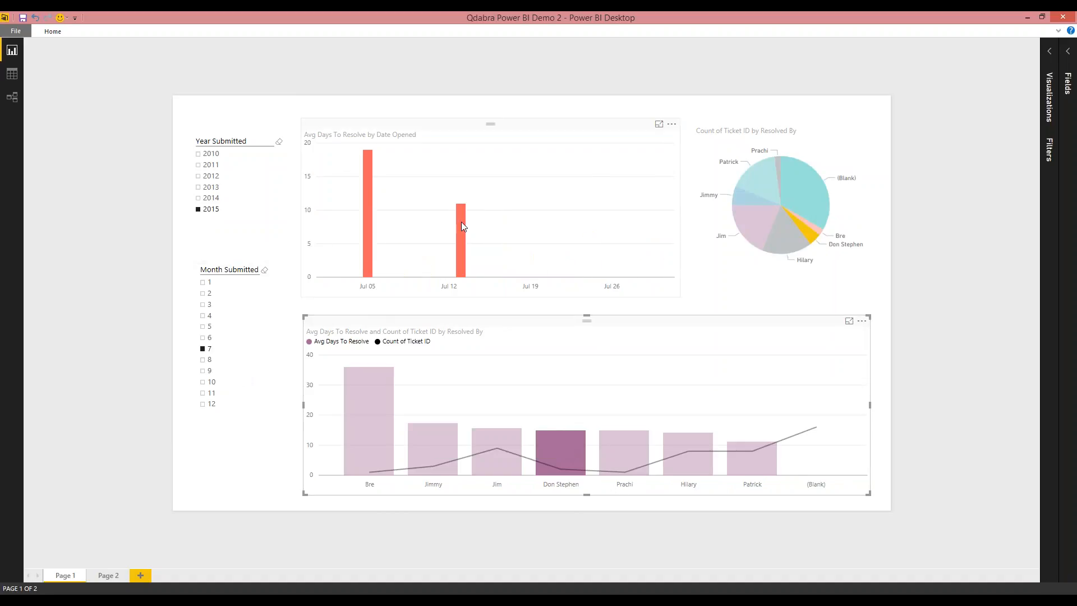
mouse_move(461, 221)
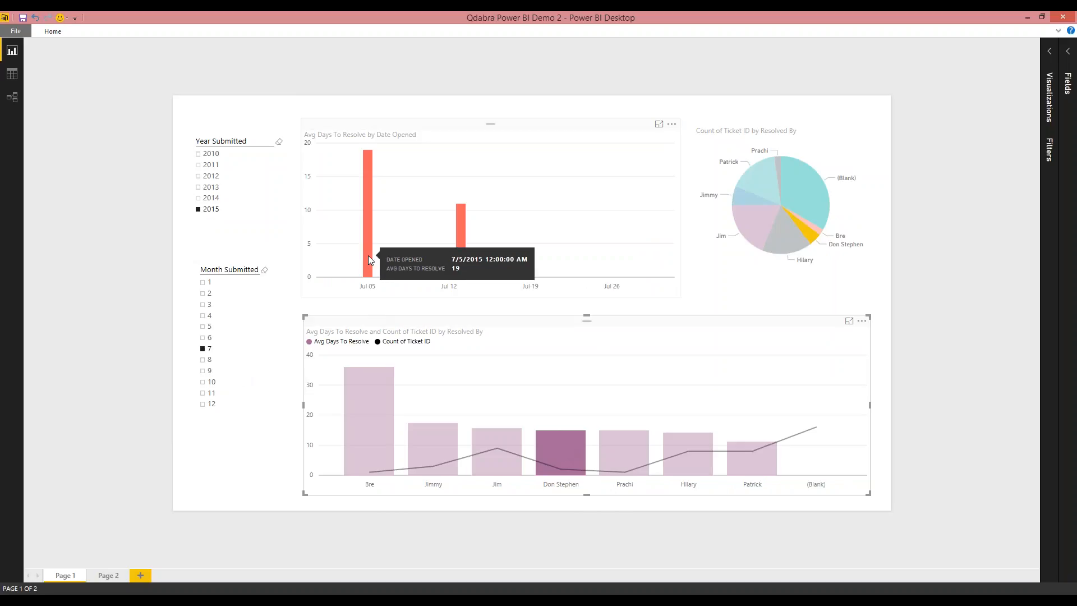
click(738, 272)
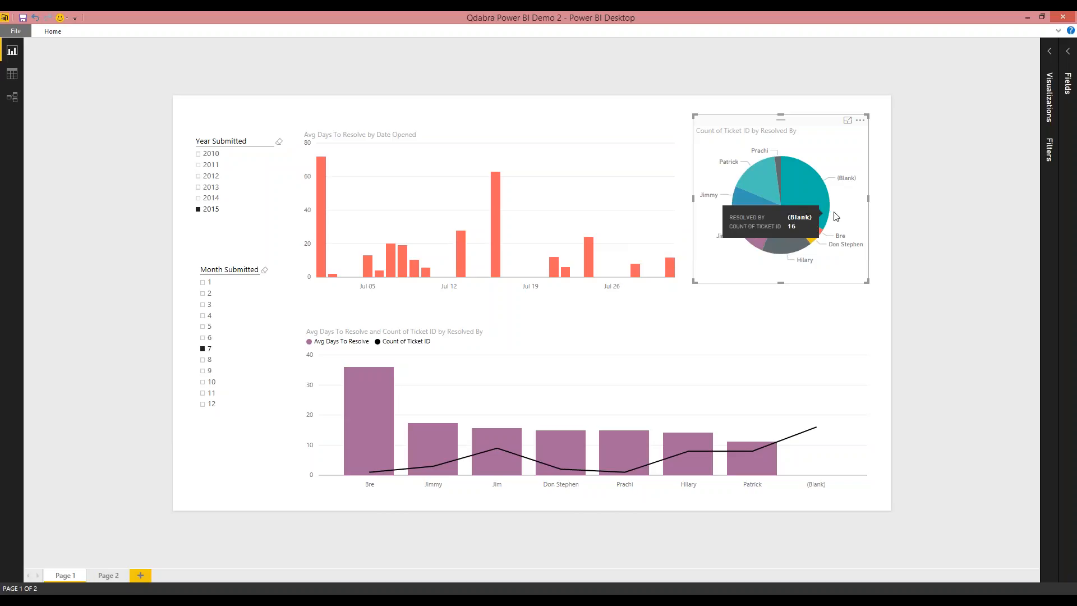
mouse_move(817, 200)
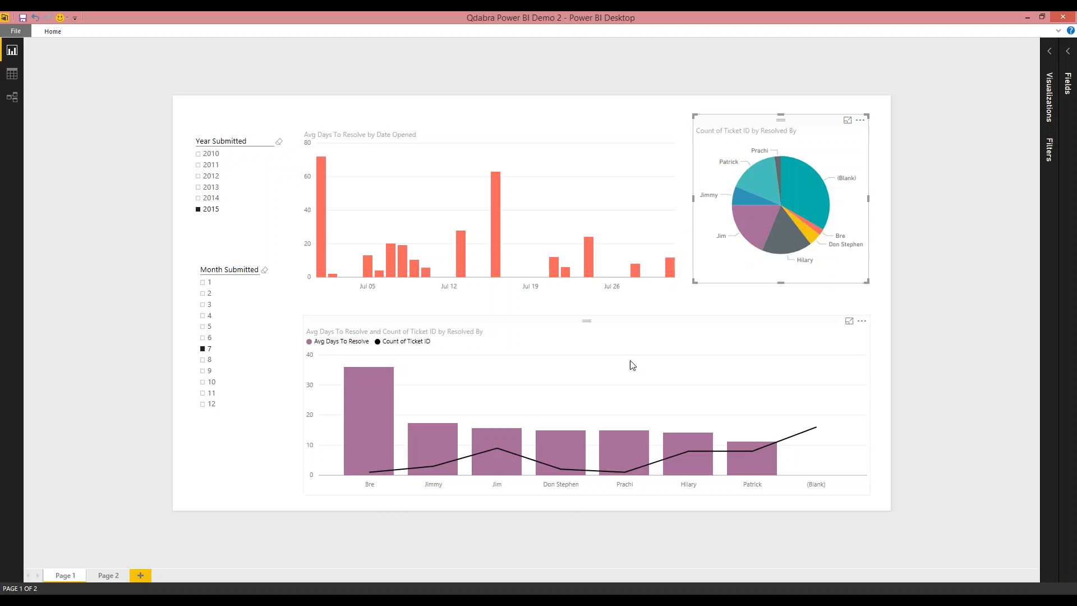
mouse_move(500, 276)
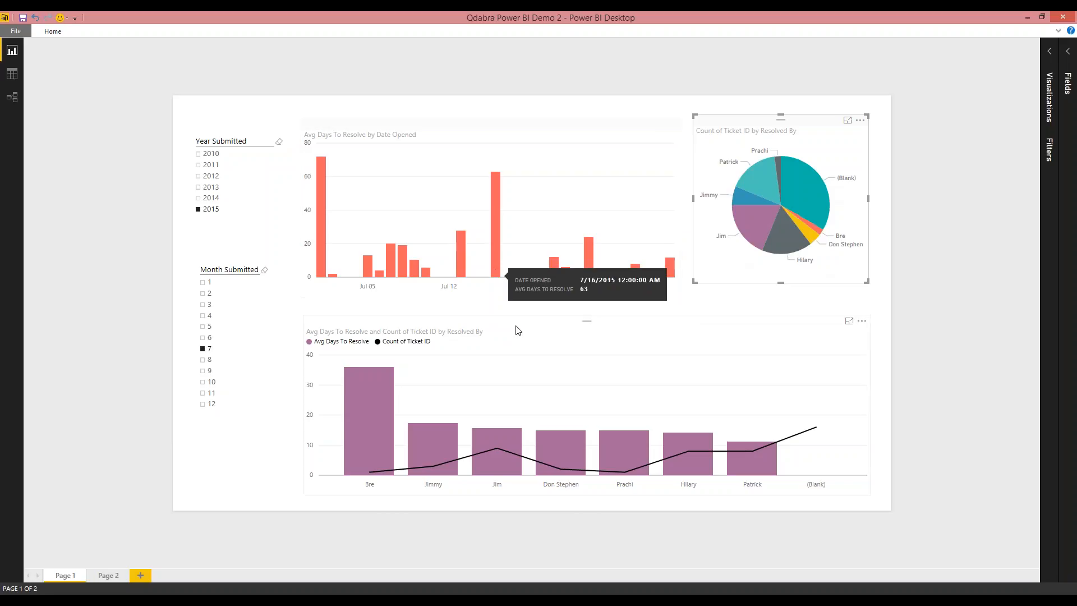
mouse_move(568, 448)
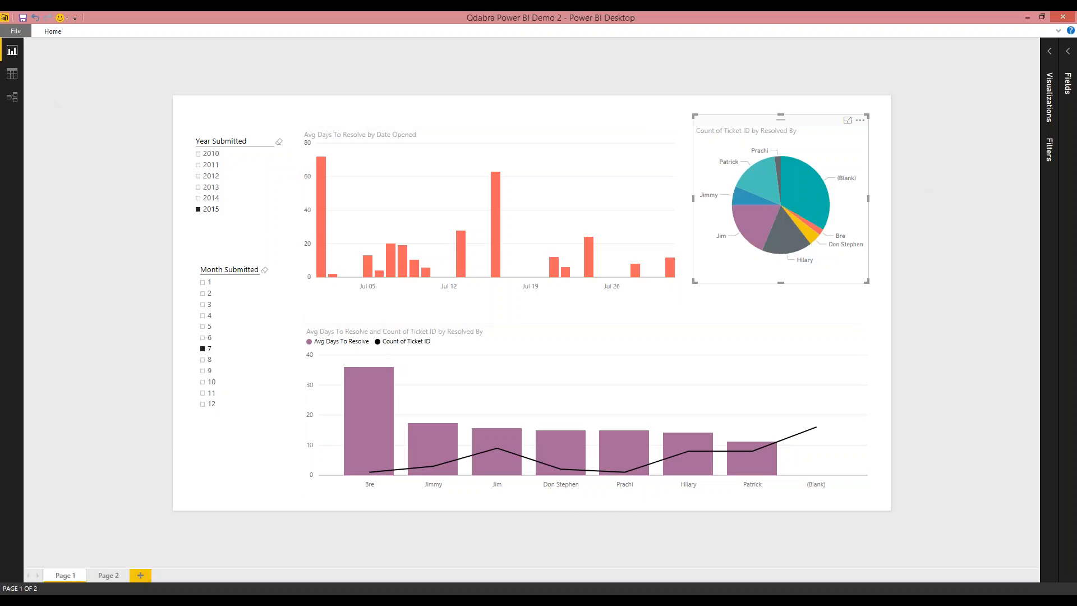
Open report Page 2, switch to PowerPoint and start the slide show from the "Get Data from a SharePoint List" slide
click(104, 578)
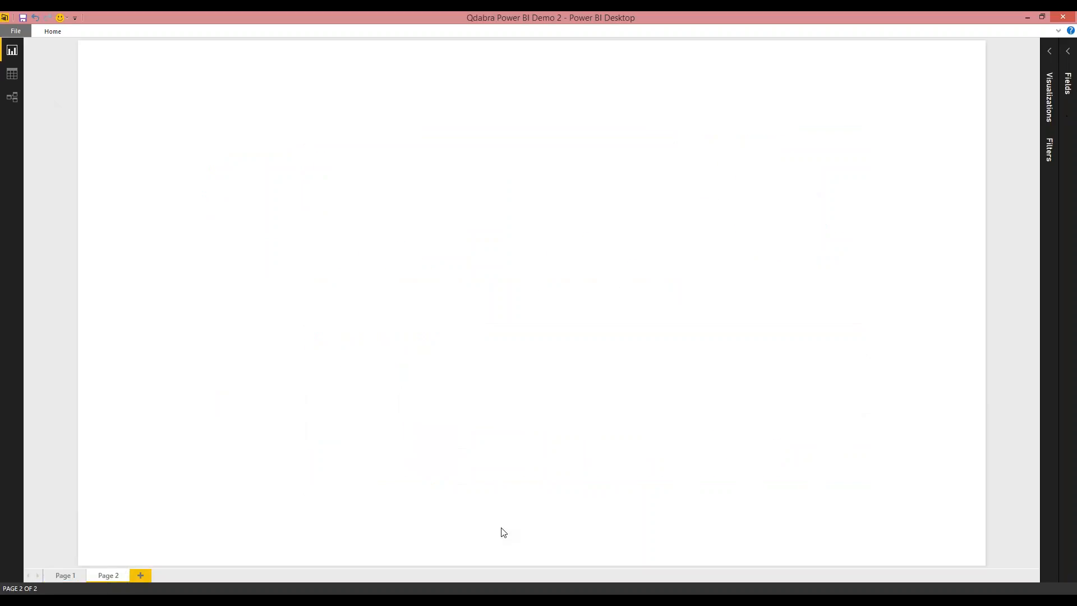
click(435, 599)
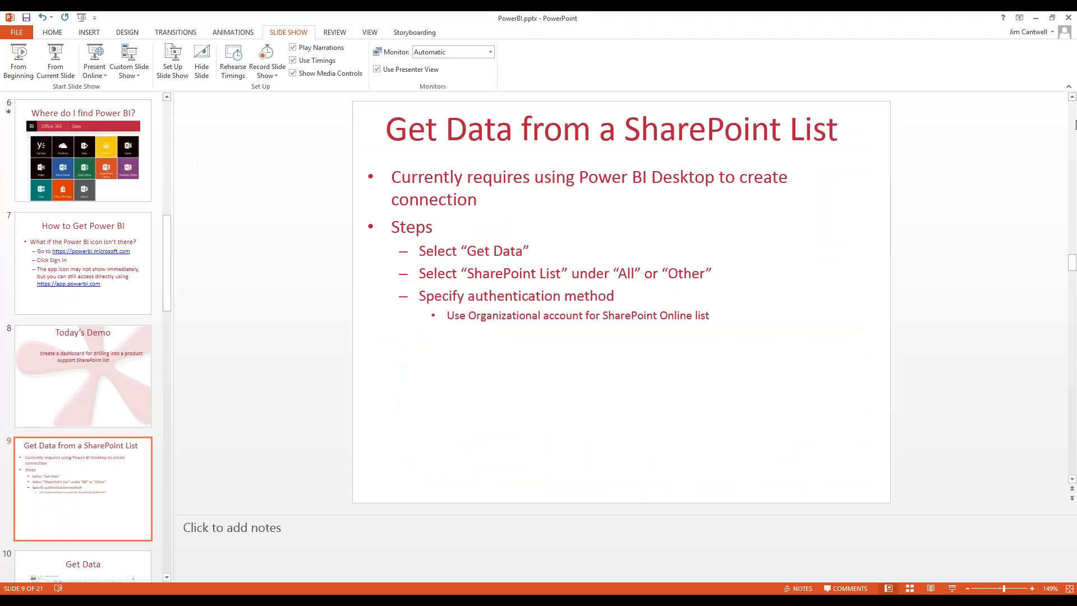
click(953, 588)
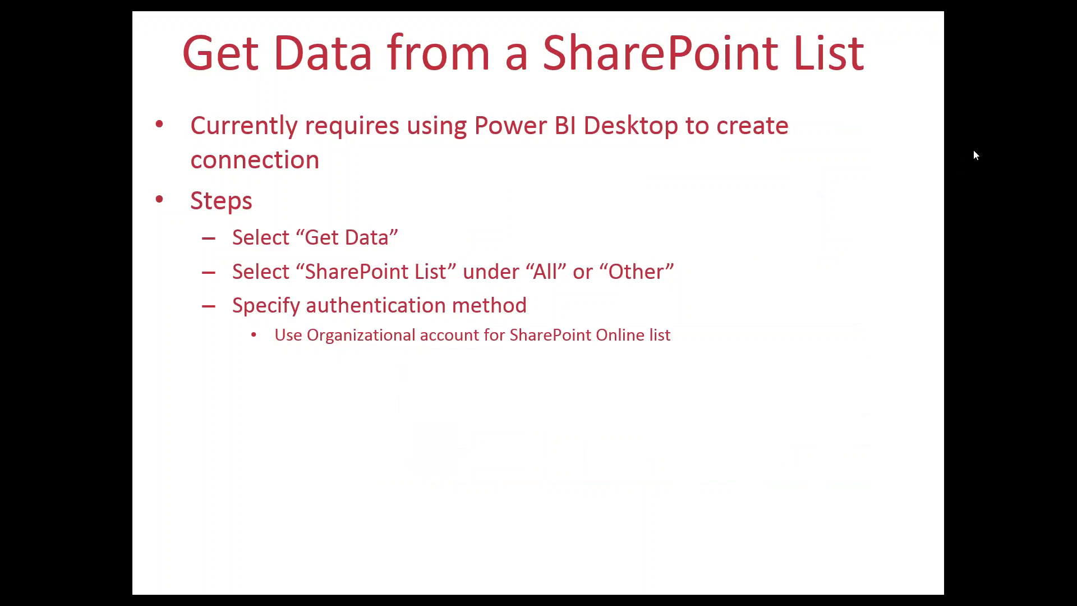
Advance the slide show through the slides on Get Data, selecting SharePoint List and entering the site URL
click(757, 148)
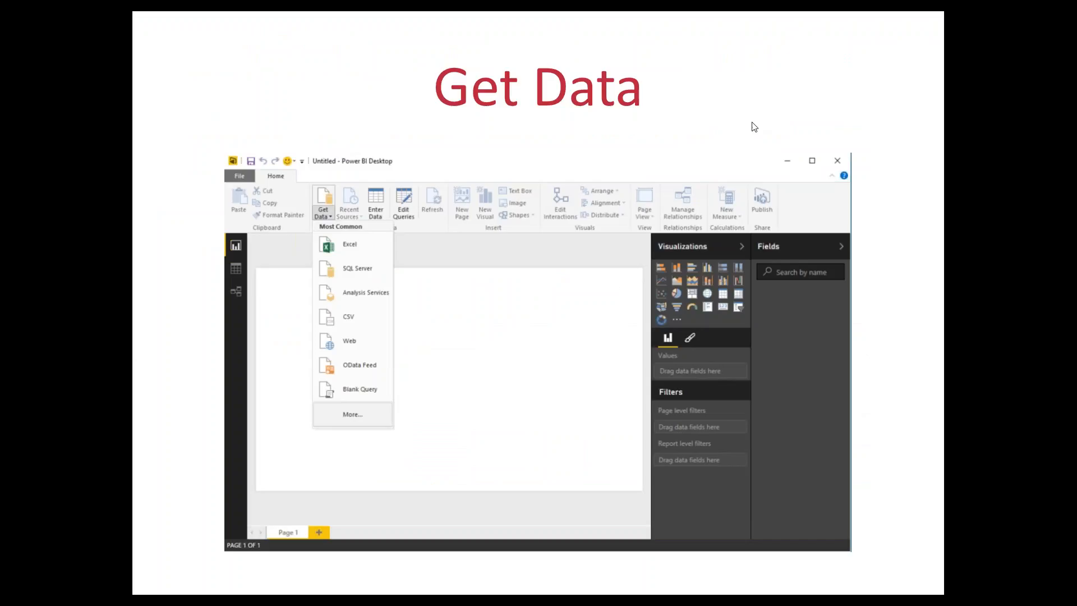
click(719, 123)
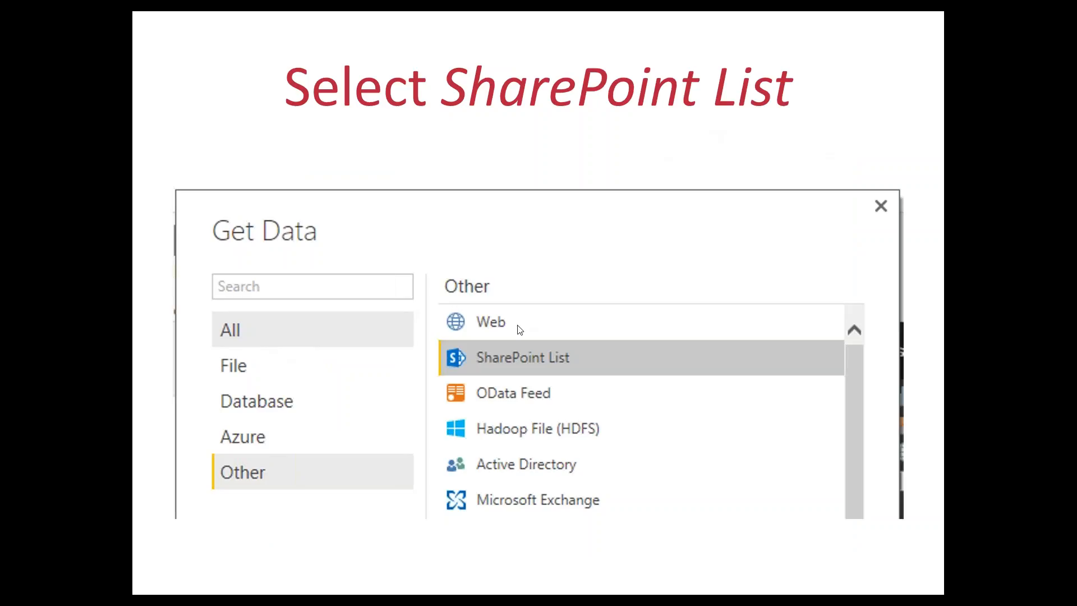
click(583, 358)
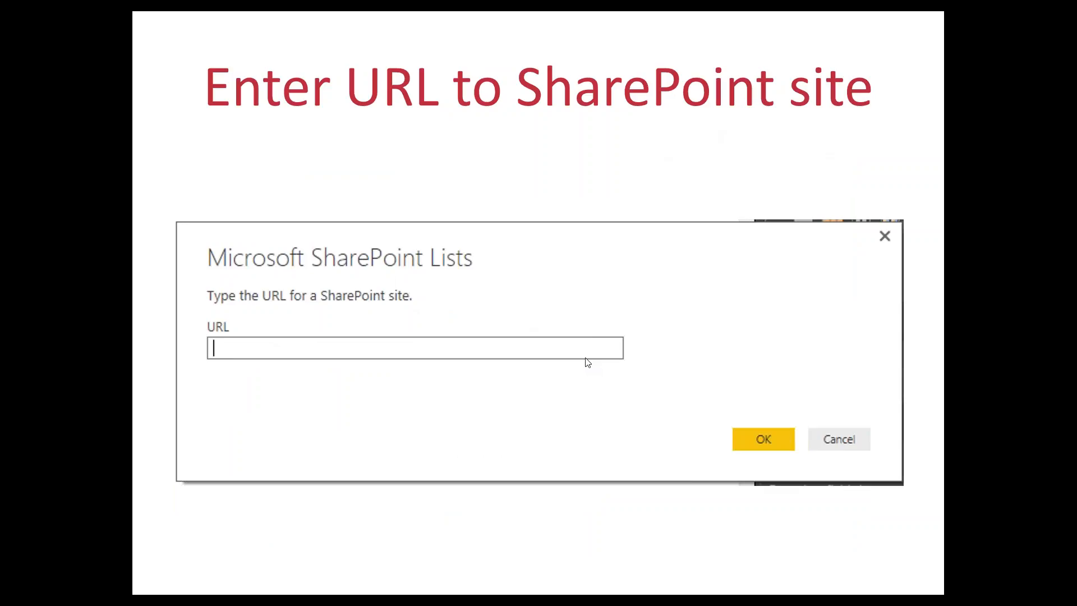
click(585, 358)
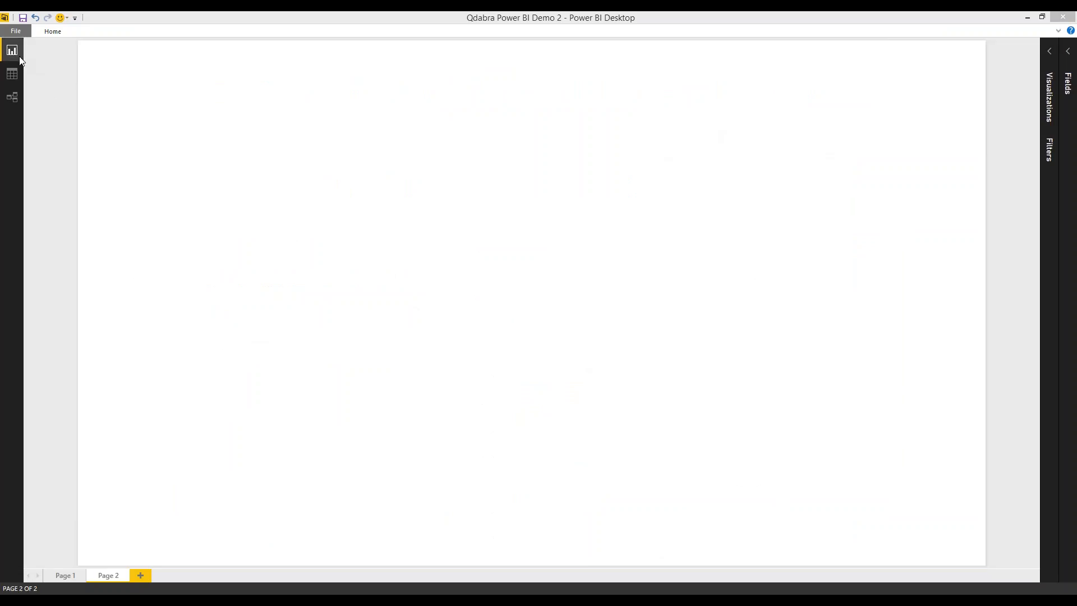
Return to Power BI Desktop and start a new data connection with the SharePoint List connector from the Other category
click(22, 29)
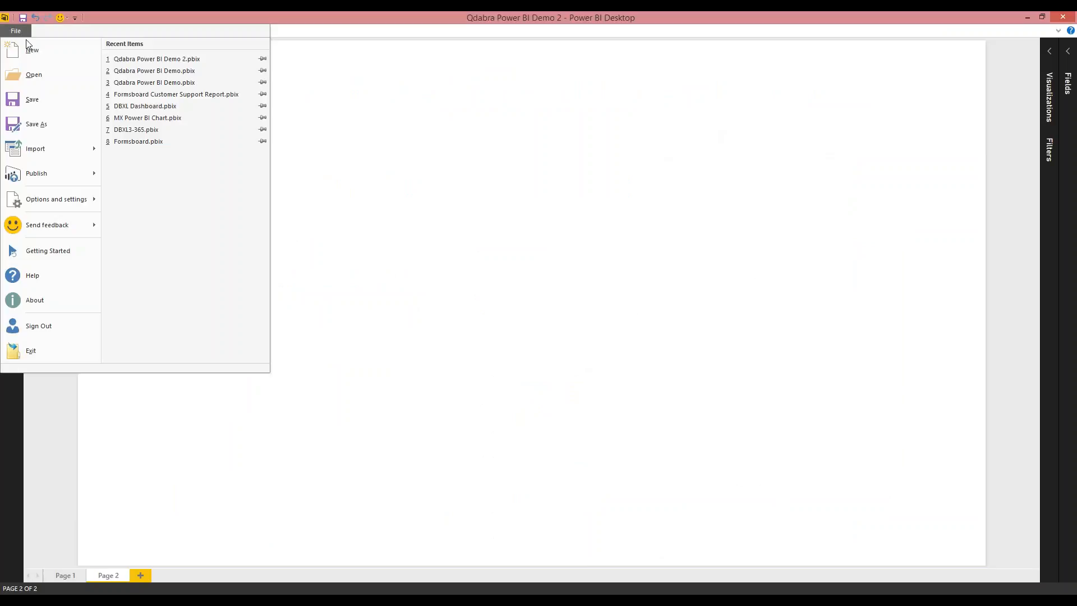
click(947, 66)
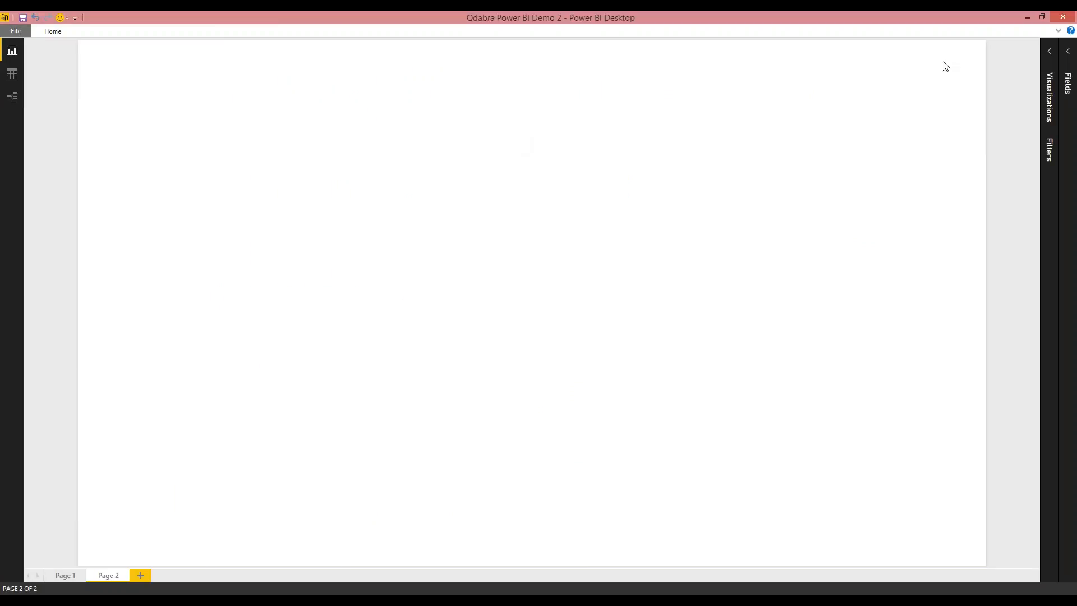
click(1057, 32)
click(101, 63)
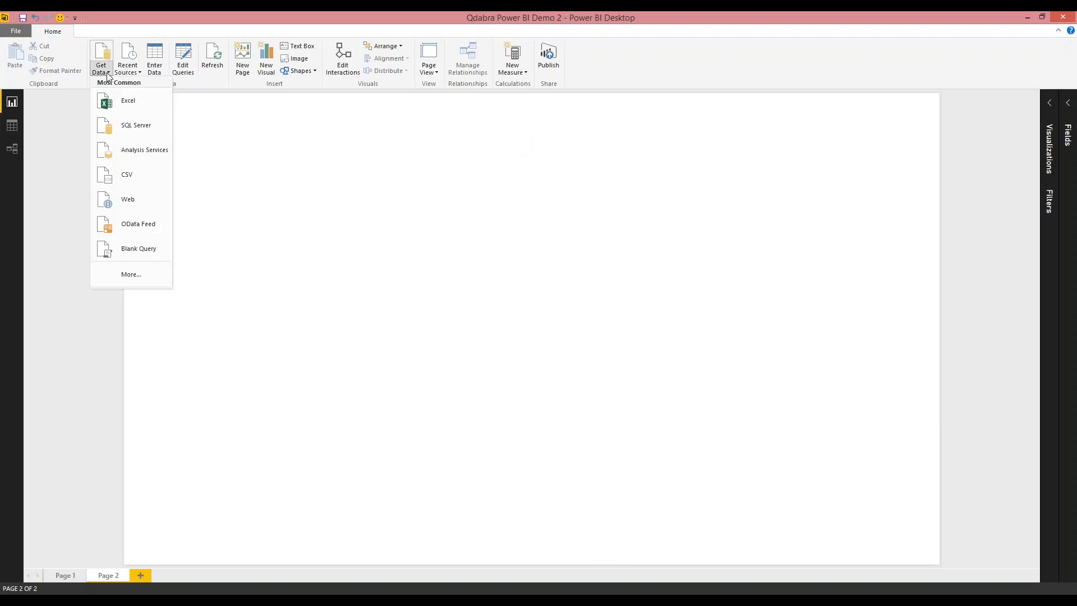
click(134, 274)
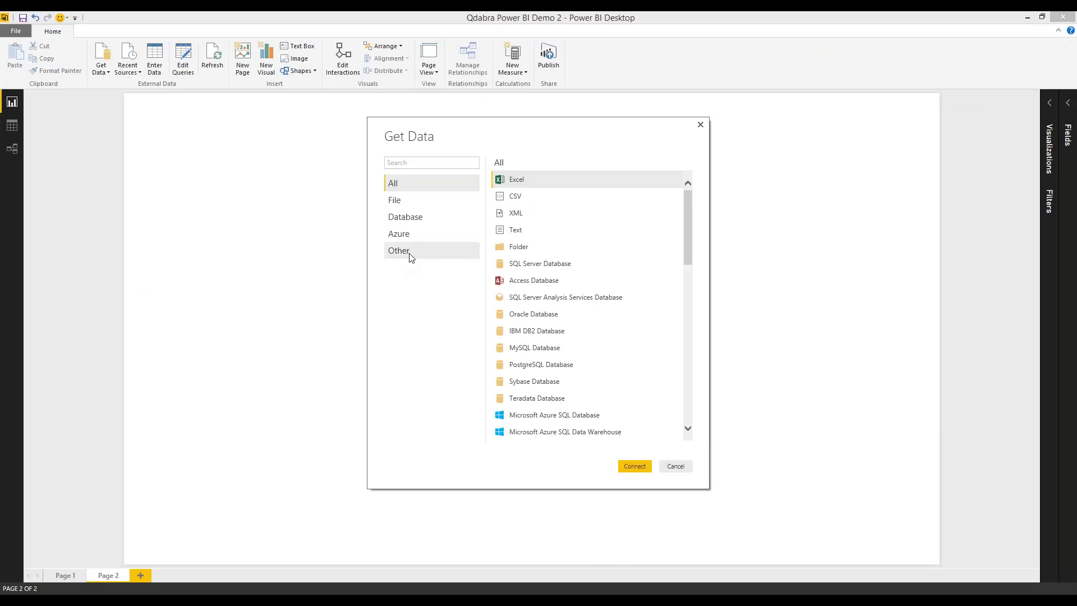
click(414, 249)
click(508, 197)
click(634, 466)
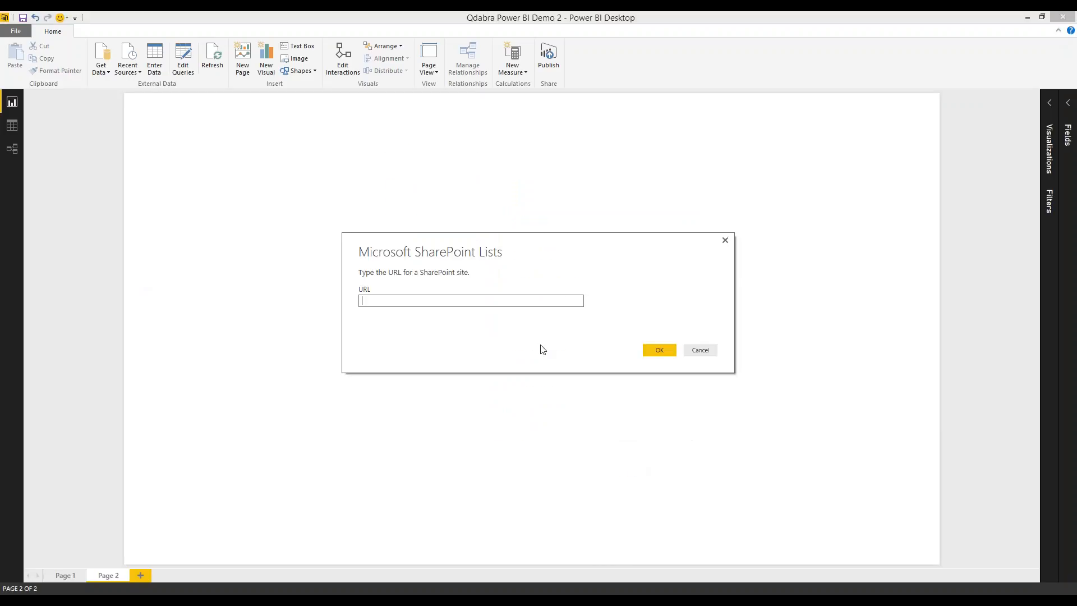
text(https://qdabra.sharepoint.com/sites/demo)
key(Return)
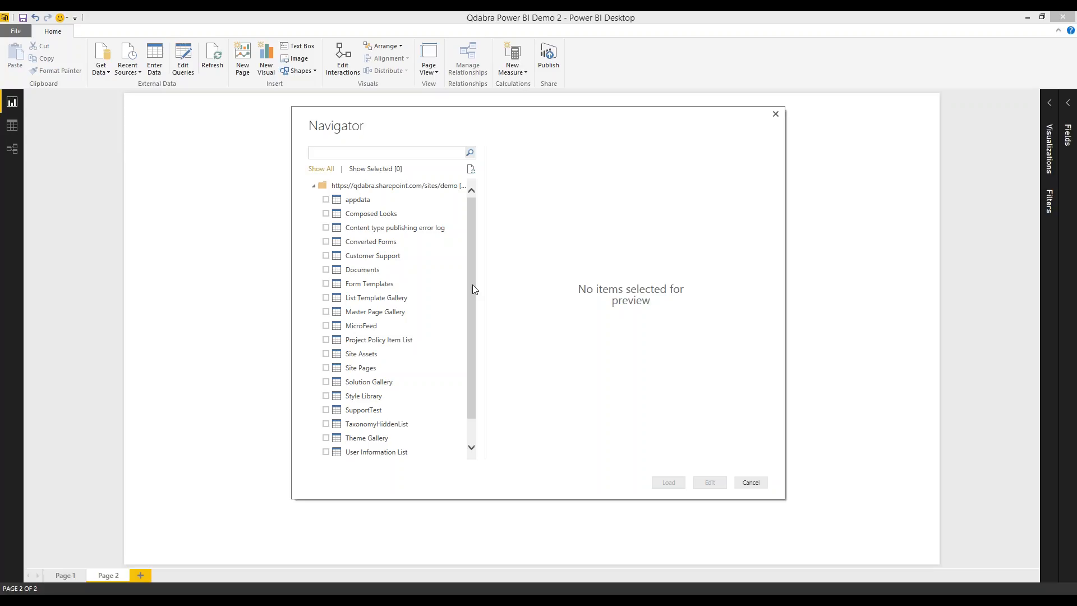
click(326, 256)
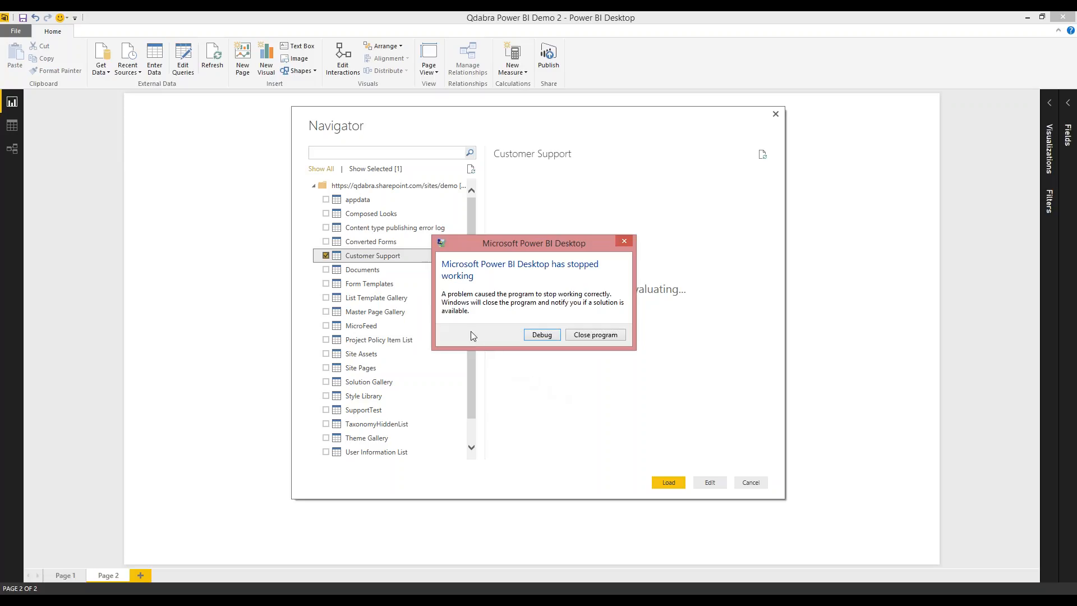
Close the crashed Power BI Desktop, launch it again and dismiss its start screen
click(590, 336)
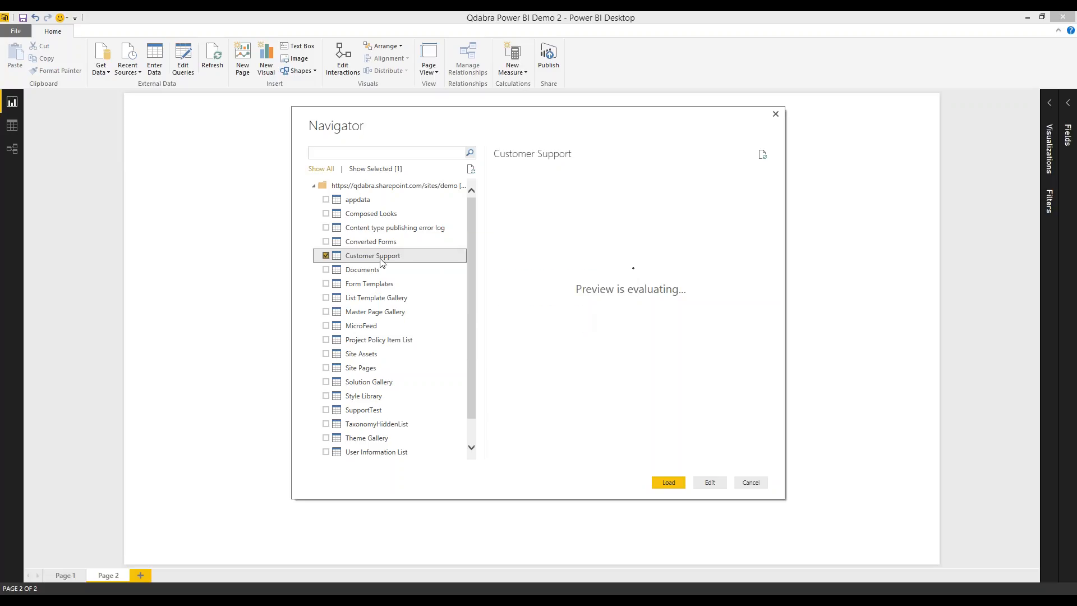
key(alt+Tab)
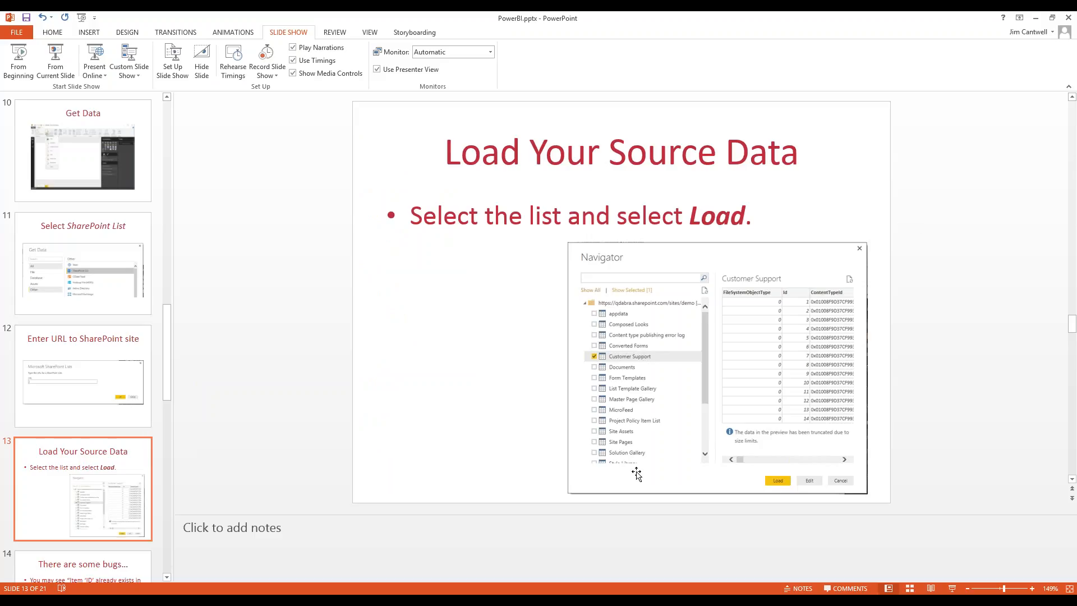
click(475, 599)
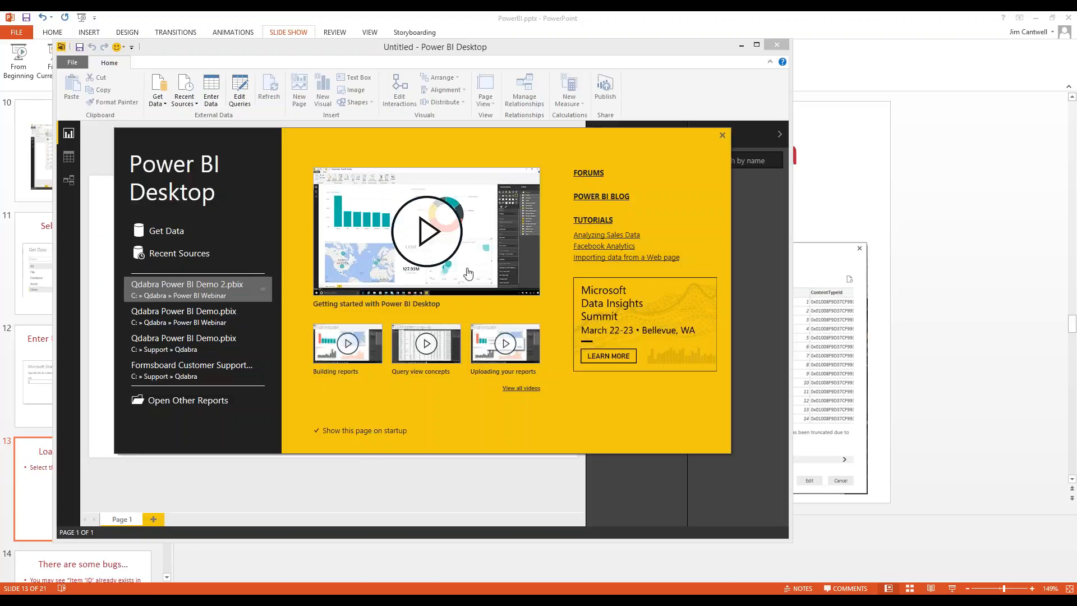
click(722, 136)
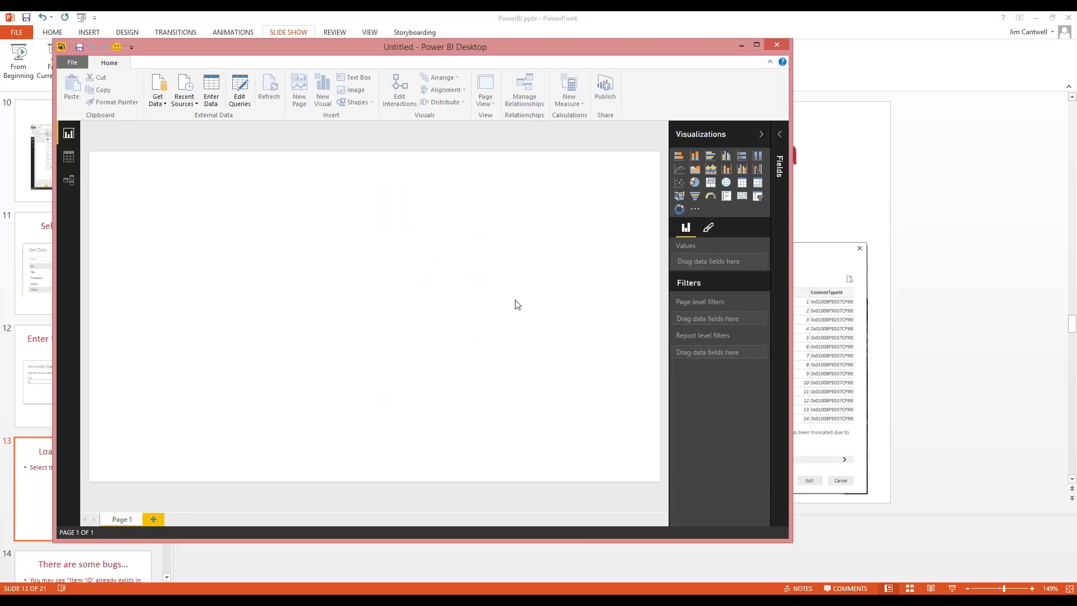
Reopen the report Qdabra Power BI Demo 2.pbix and maximize its window
click(69, 66)
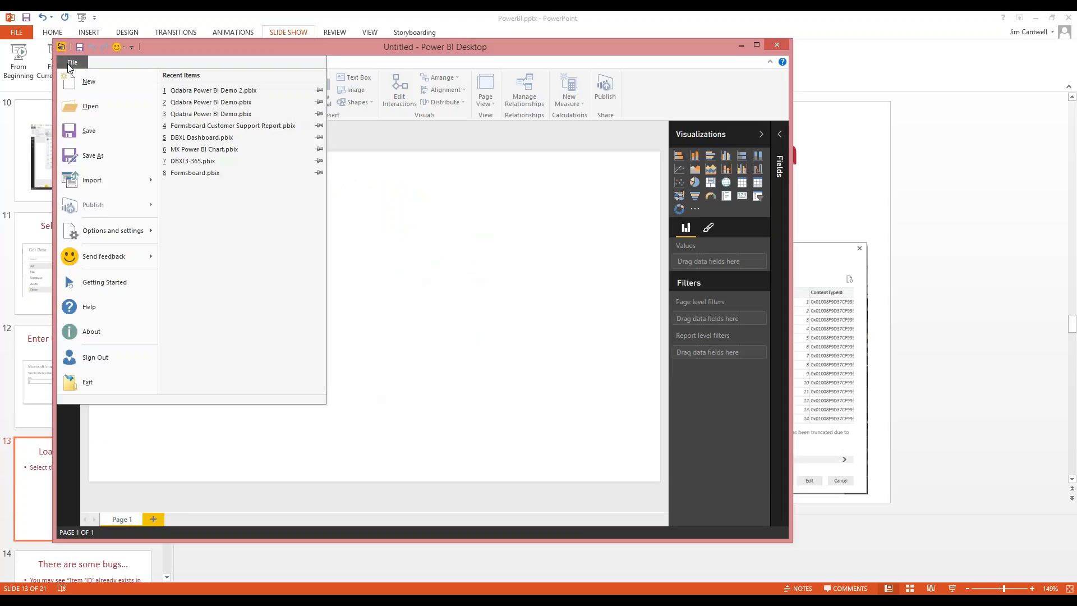
key(Escape)
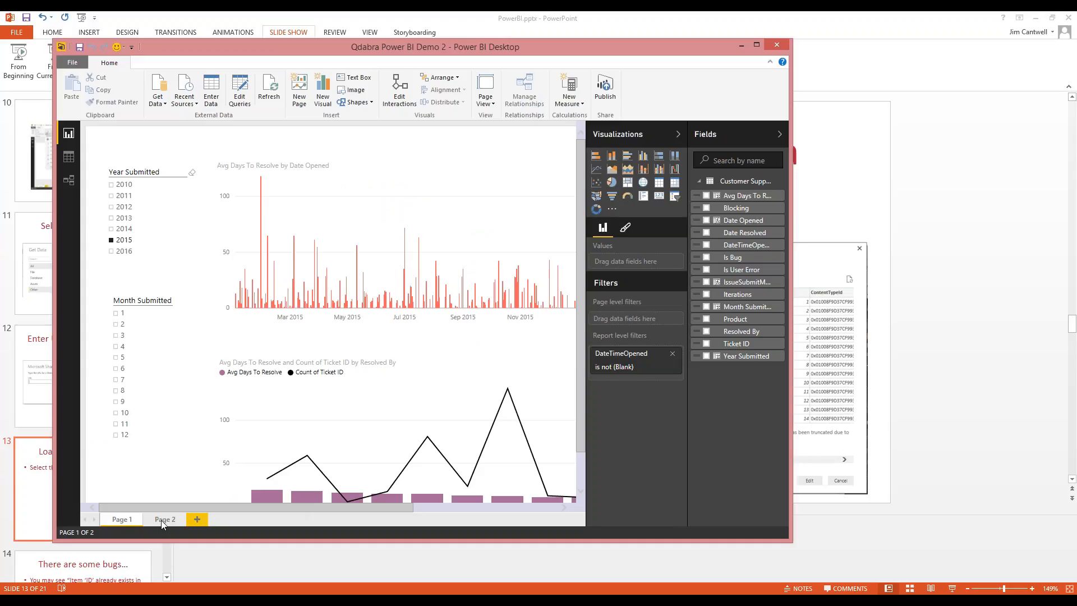
double_click(578, 48)
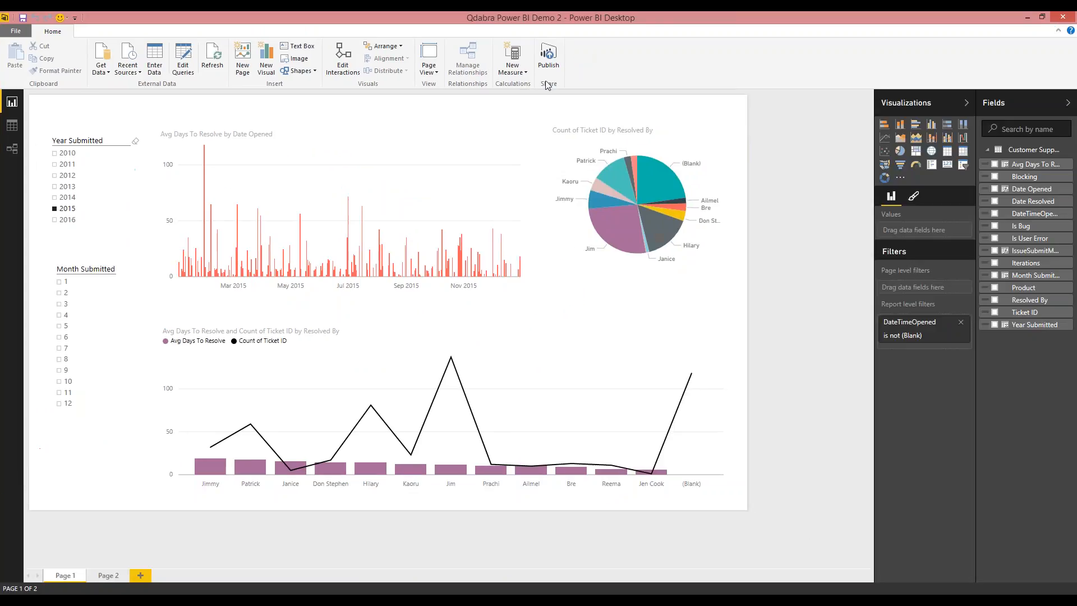
Open the Customer Support query in the Query Editor and switch back to the "Load Your Source Data" slide in PowerPoint
click(191, 72)
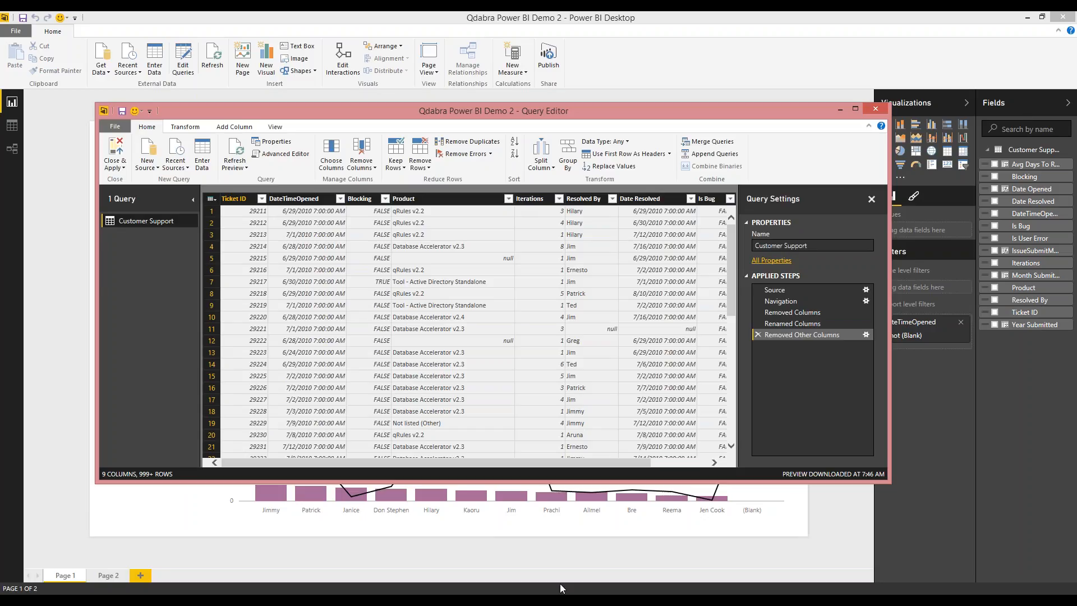
click(510, 596)
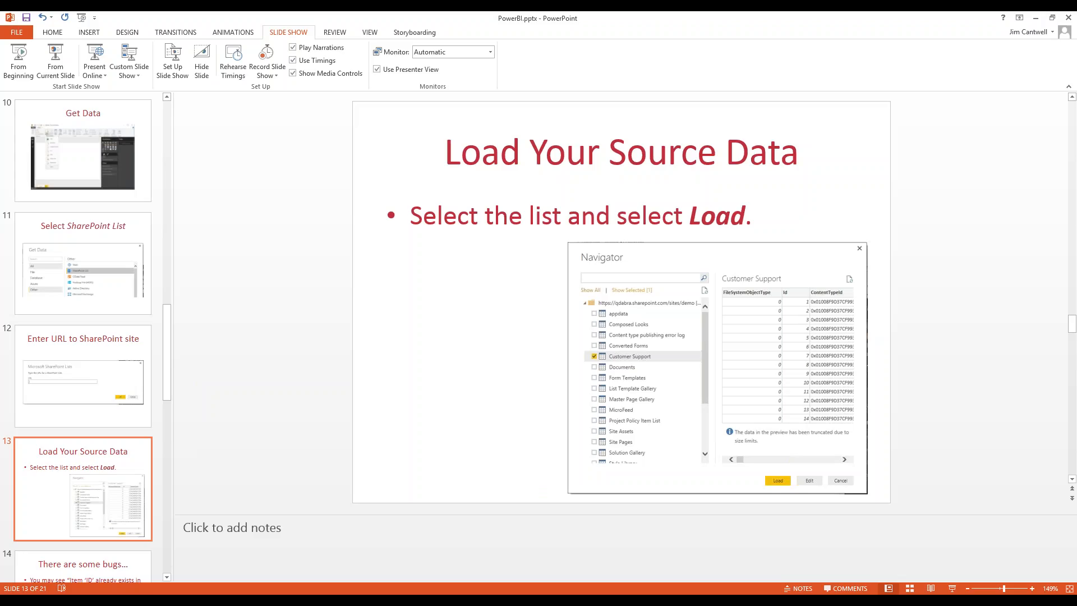
Start the slide show from the "Load Your Source Data" slide
click(952, 588)
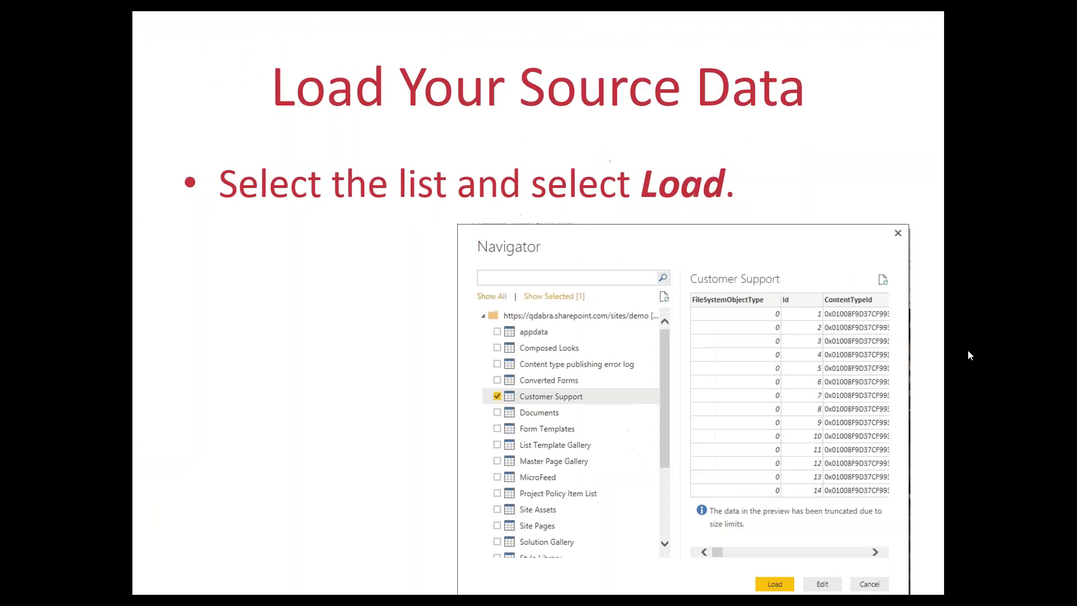
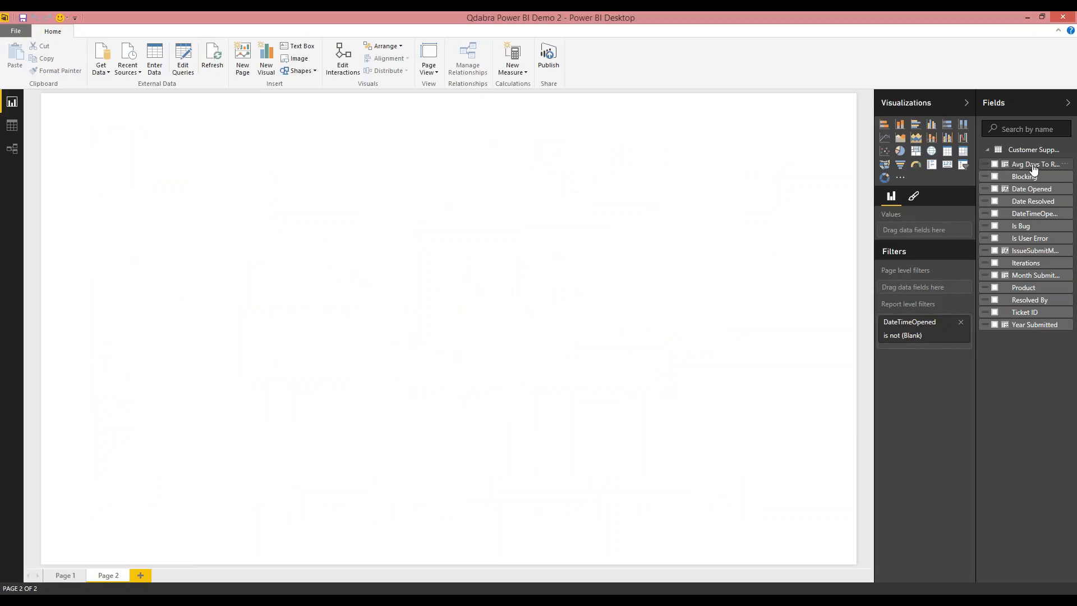
Create a clustered column chart on Page 2 showing Avg Days To Resolve by Resolved By
drag(1033, 167, 433, 332)
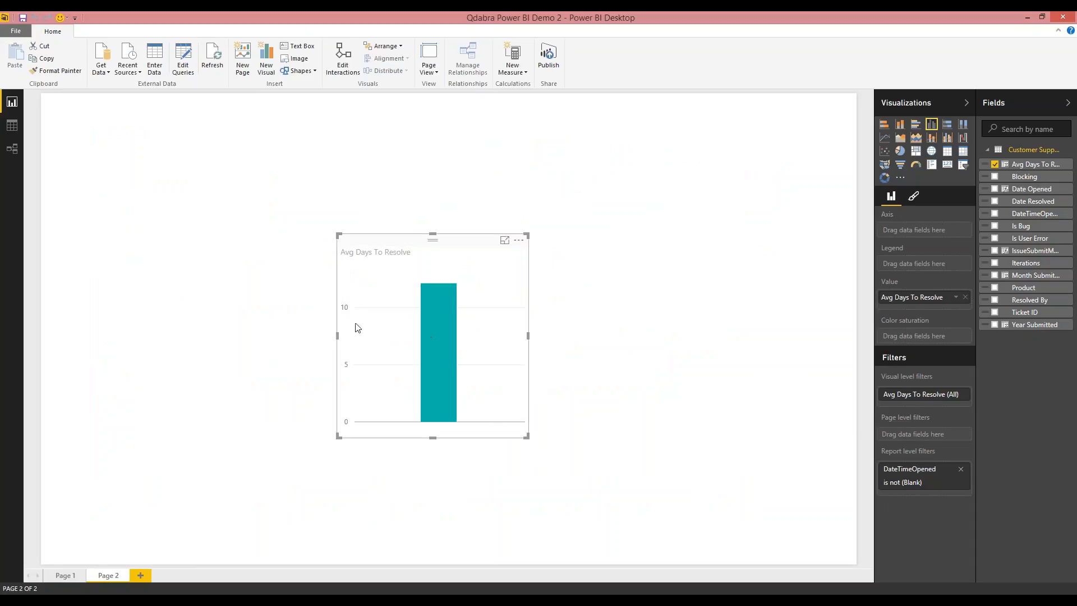
mouse_move(439, 318)
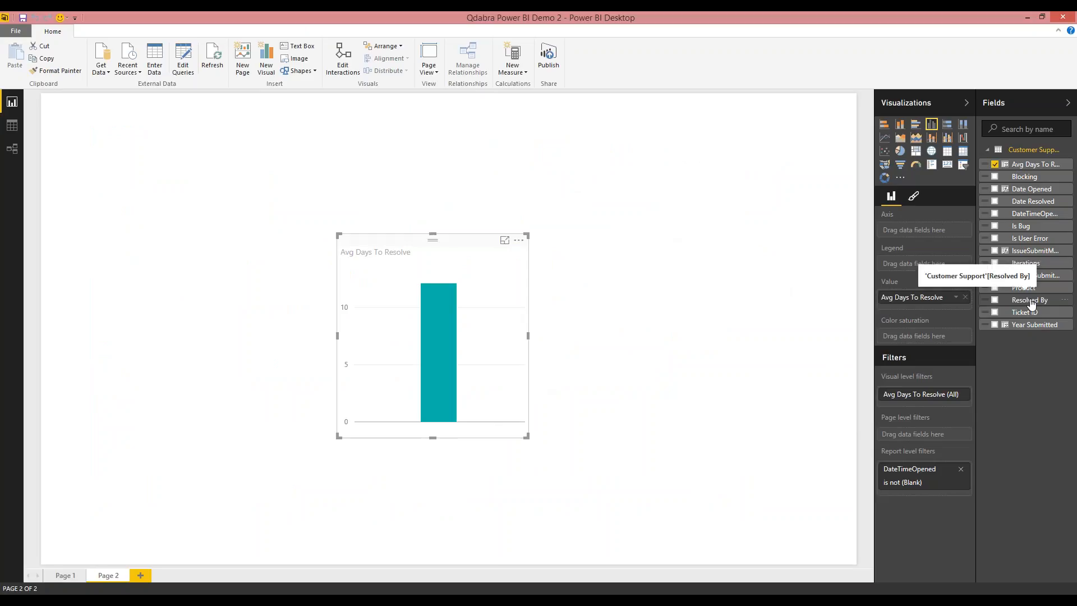
drag(1031, 303, 480, 368)
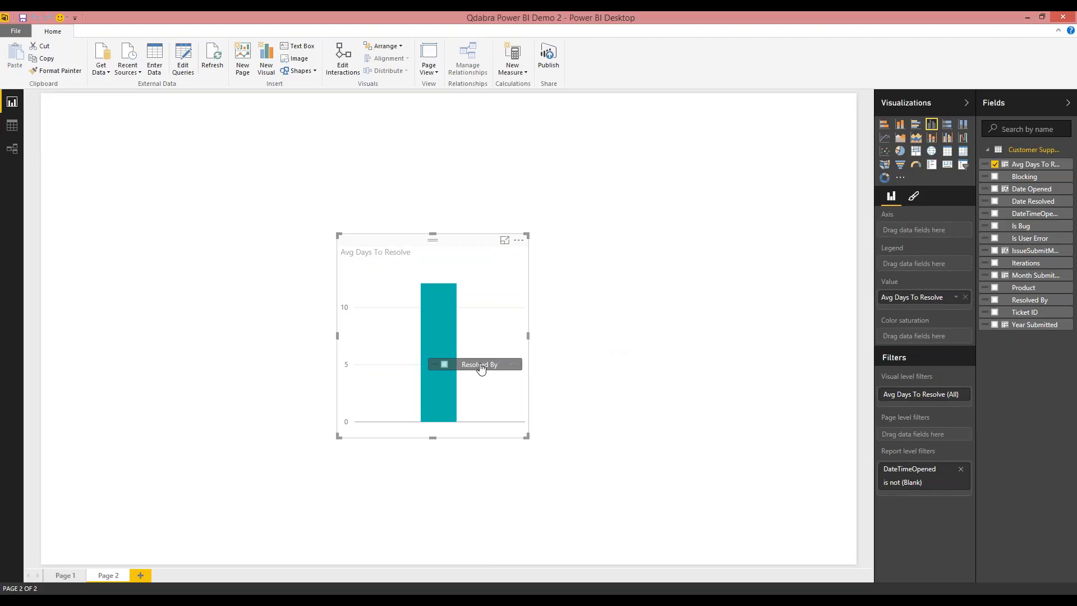
drag(481, 368, 481, 368)
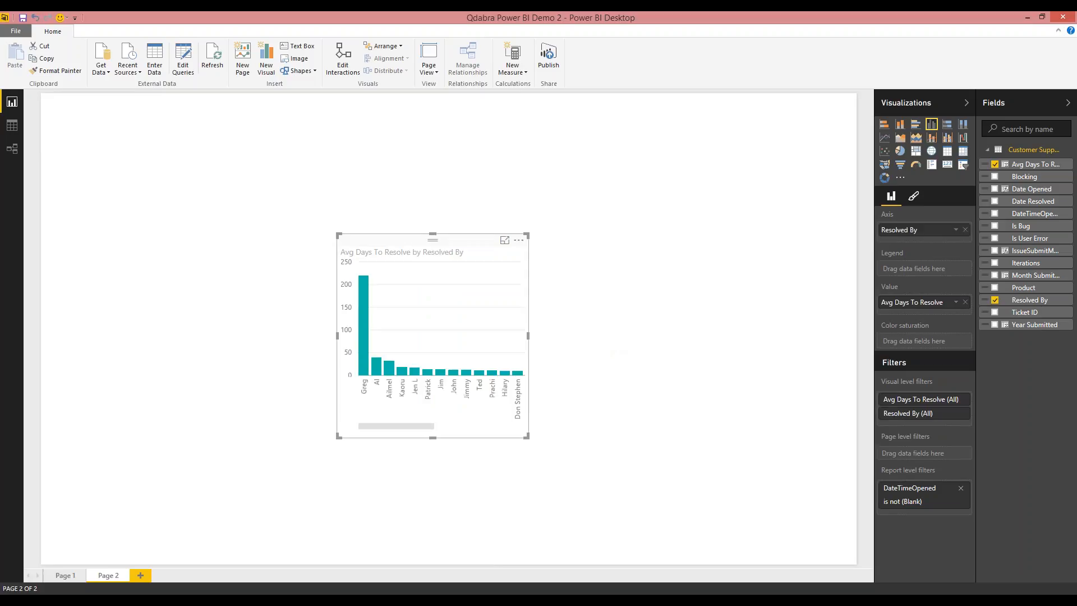
Widen the column chart until every resolver fits without scrolling, and move it lower on the page
drag(524, 336, 803, 362)
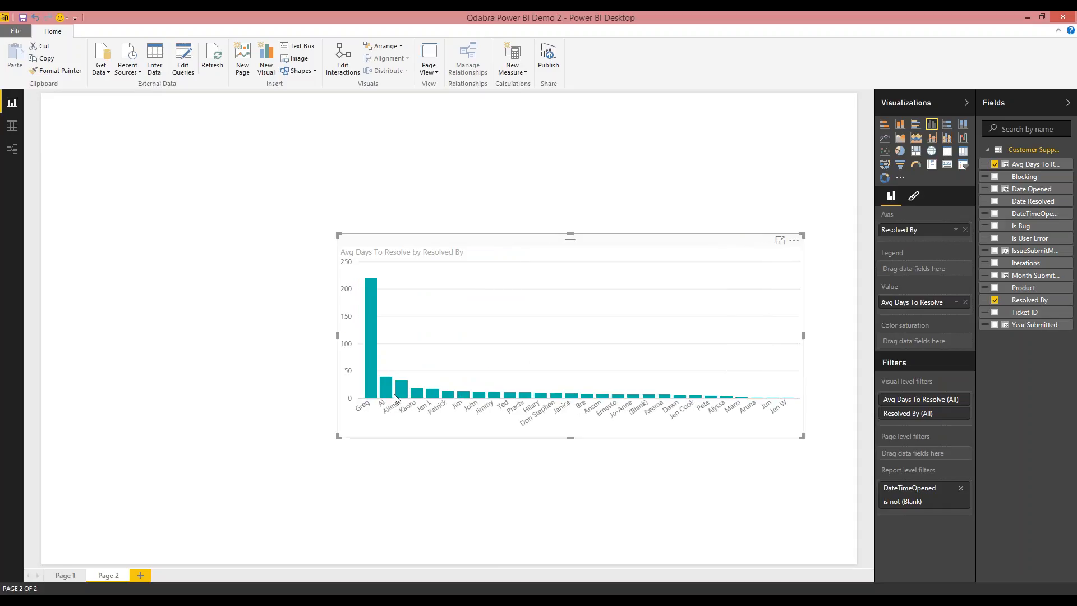
mouse_move(386, 399)
drag(608, 247, 599, 292)
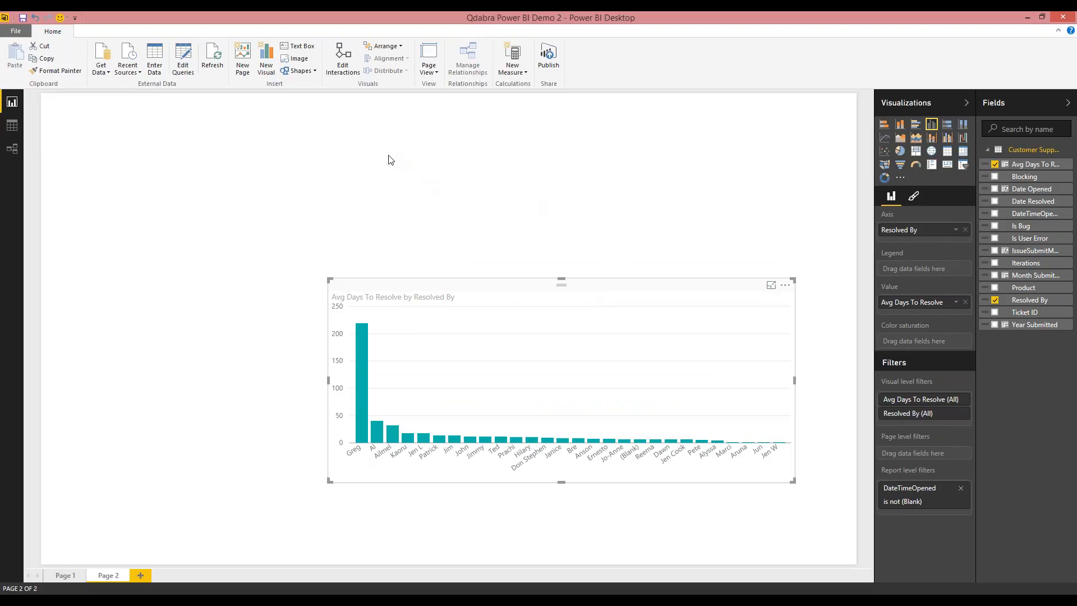
Add a separate slicer for Year Submitted and filter the chart to 2015
click(338, 155)
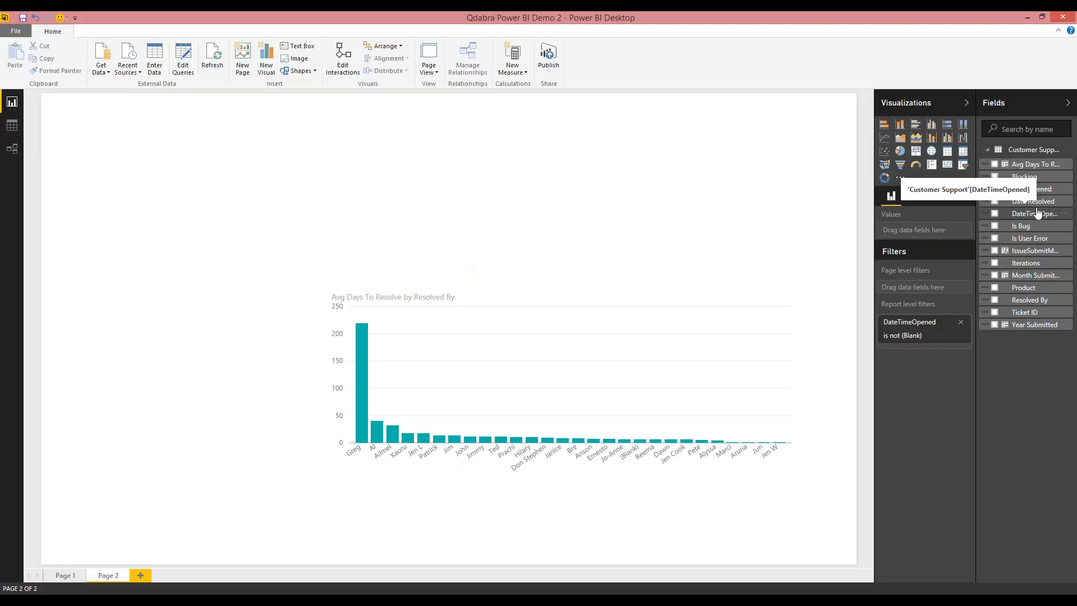
click(964, 167)
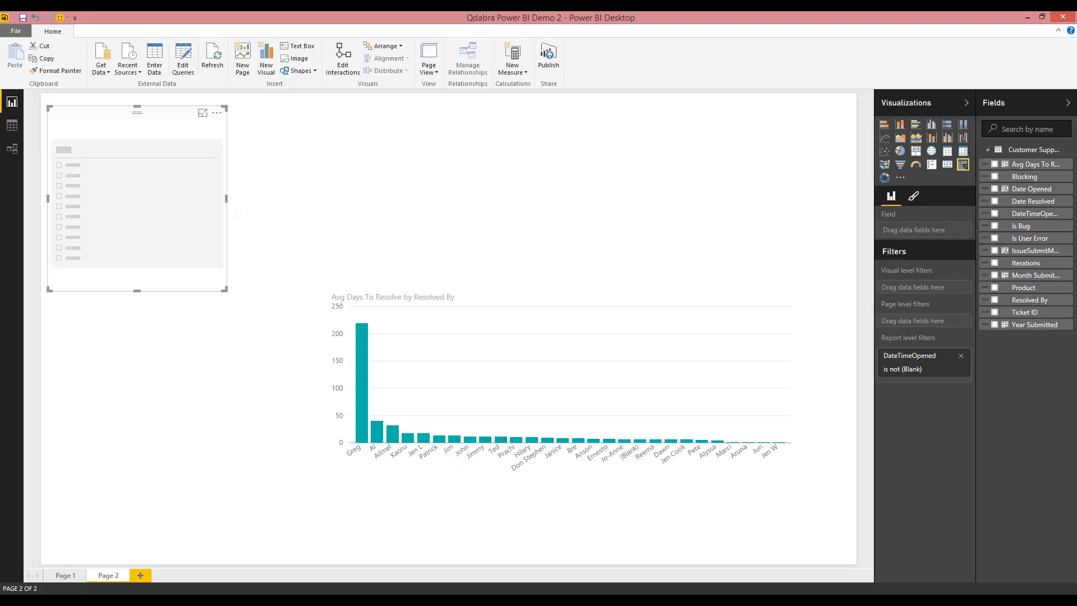
drag(966, 203, 947, 207)
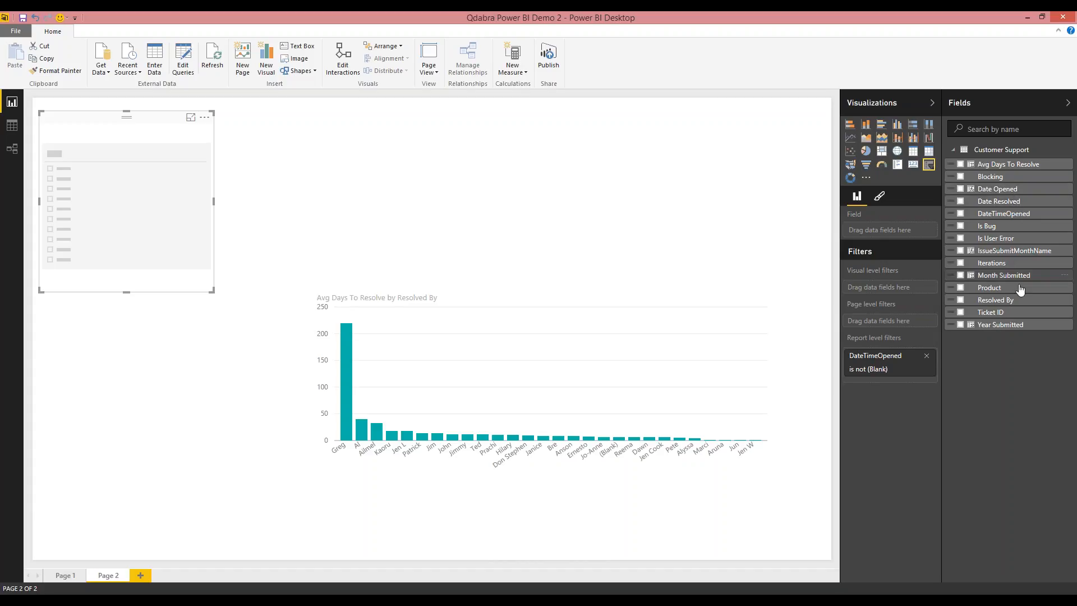
drag(1010, 327, 123, 217)
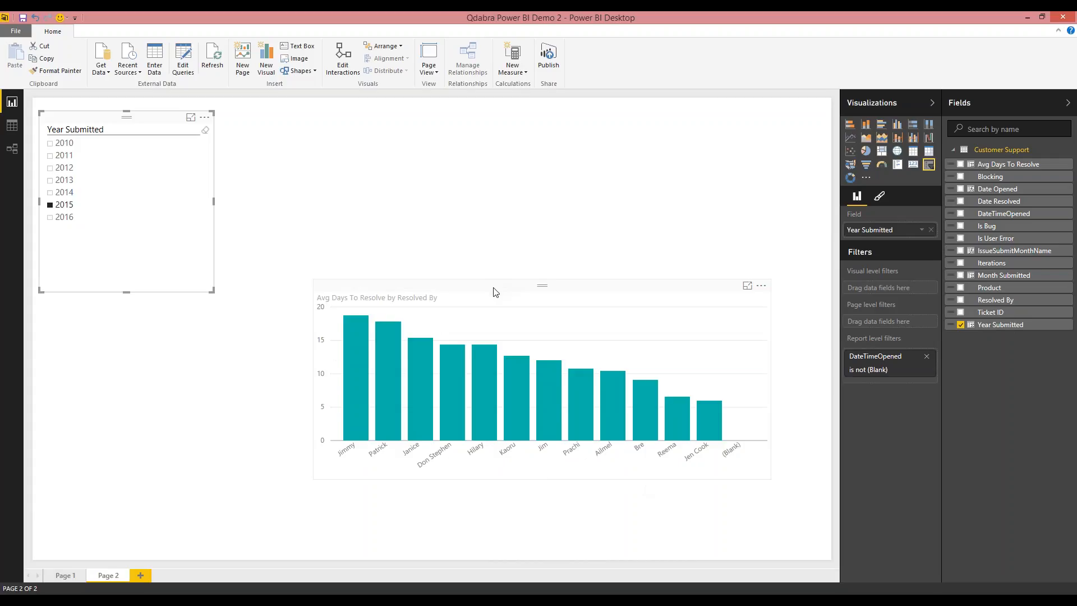
mouse_move(365, 338)
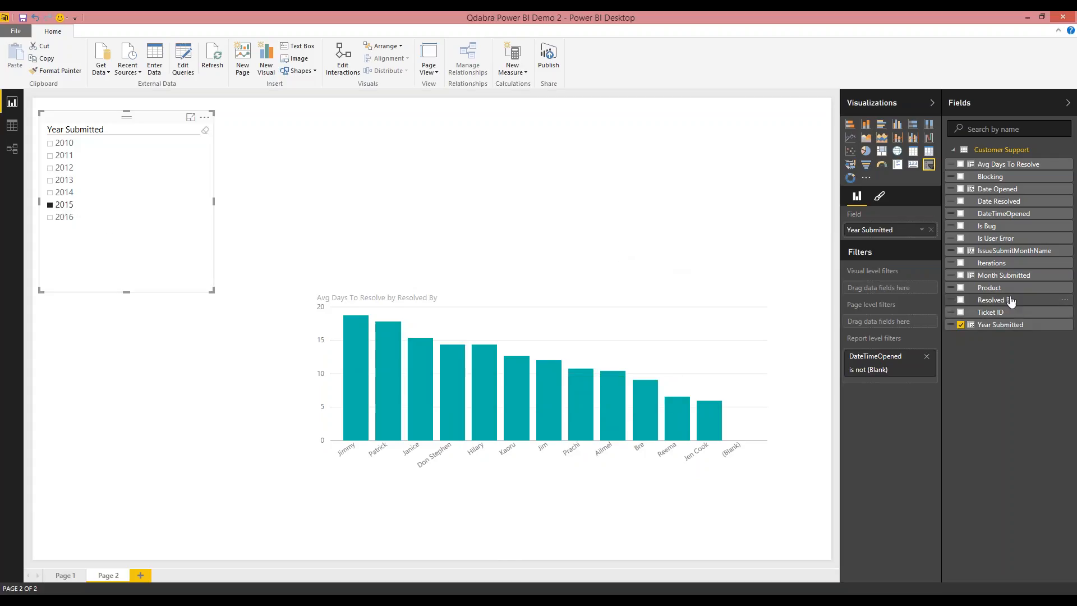
Add a second slicer below the year slicer and assign the Month Submitted field to it
click(729, 186)
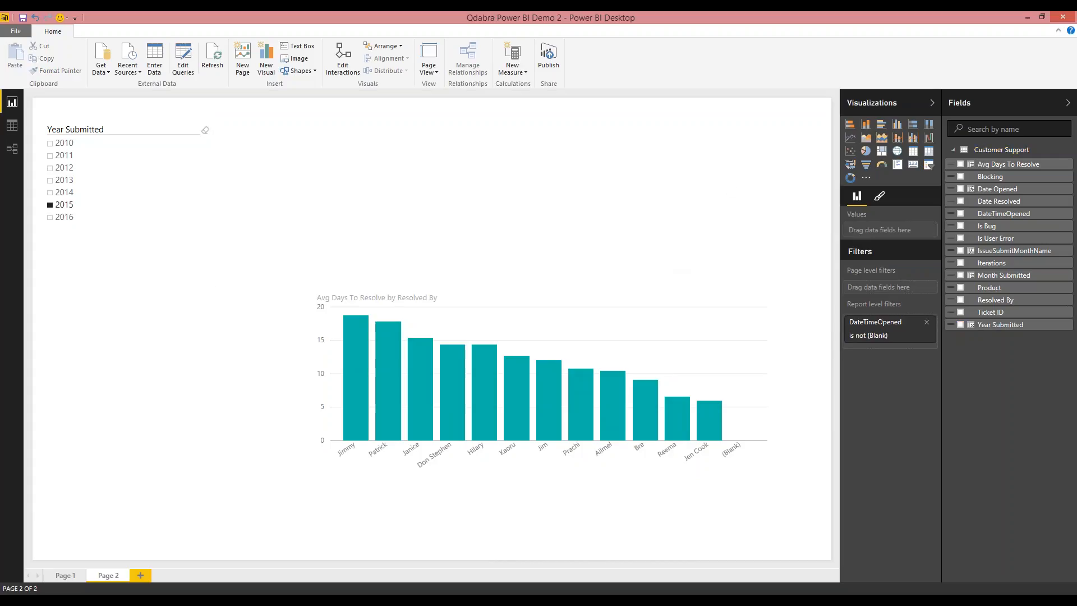
click(928, 165)
drag(294, 119, 120, 275)
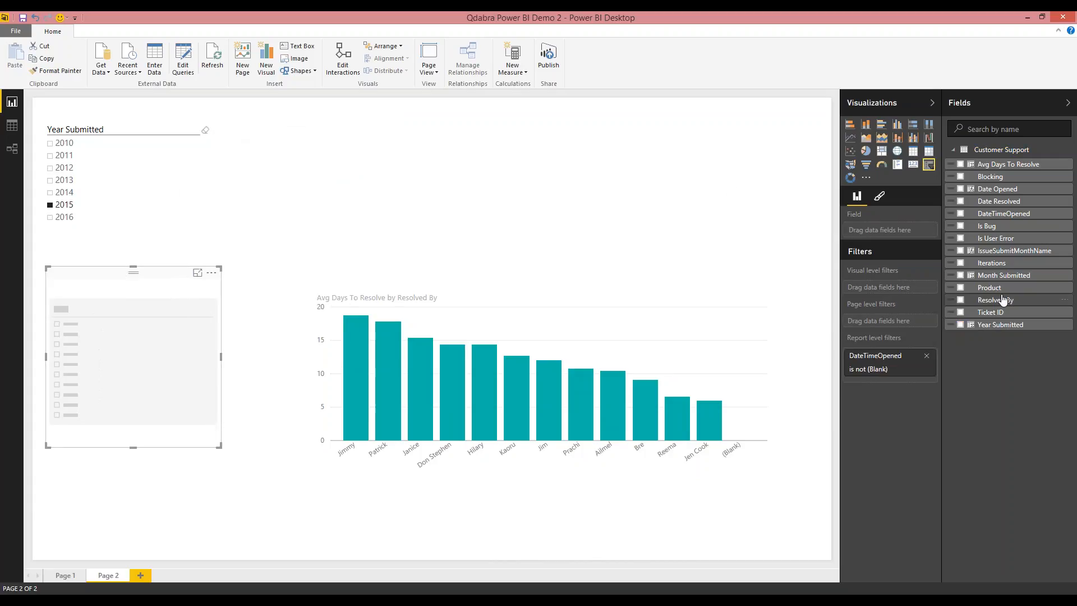
drag(1031, 279, 130, 367)
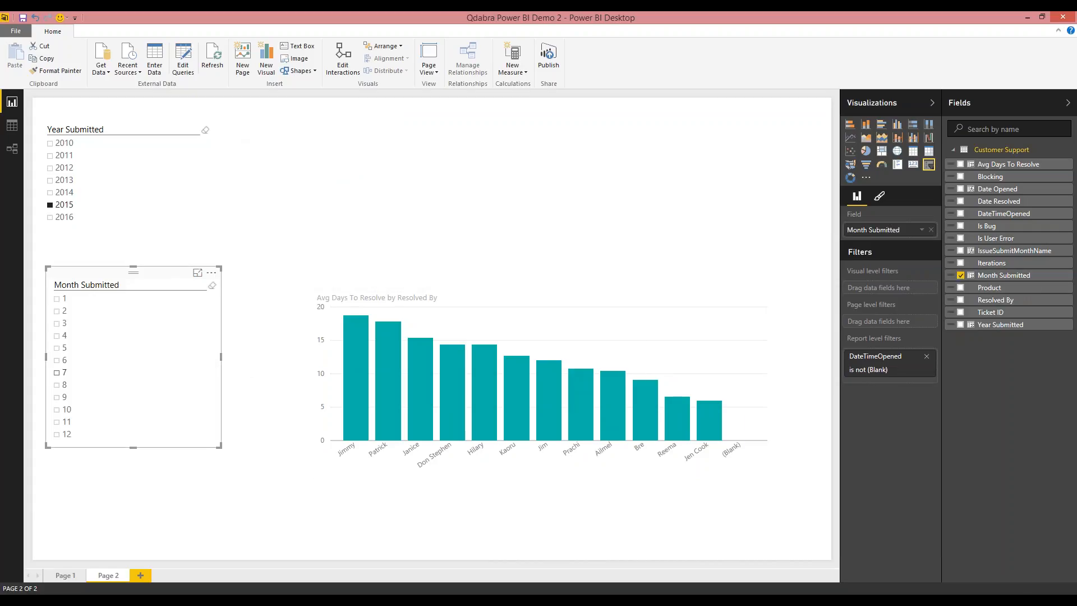
Try filtering the chart to month 7 with the Month Submitted slicer, and clear that selection
click(56, 372)
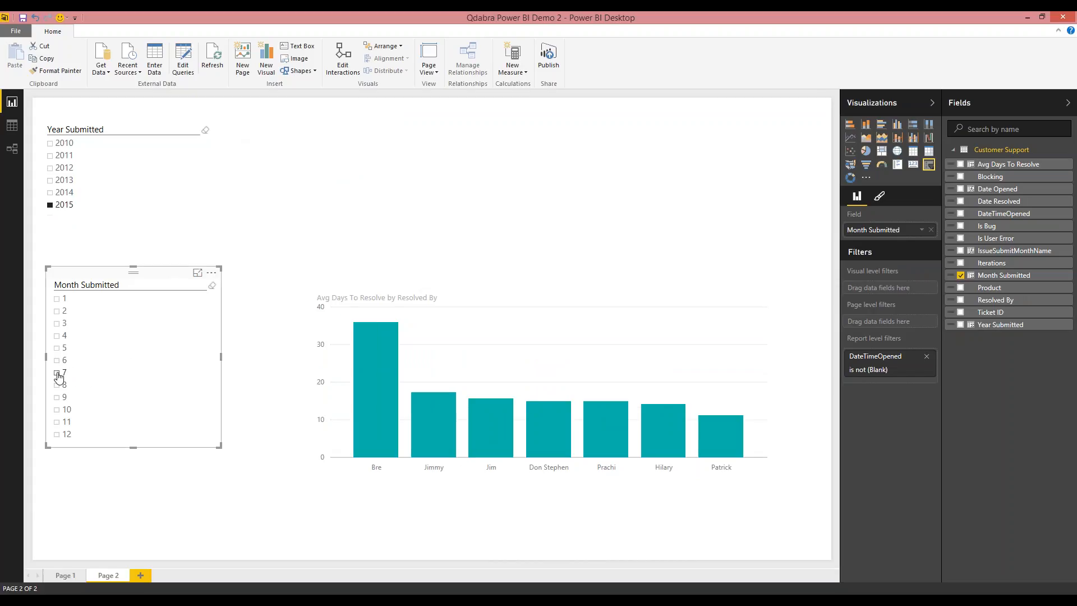
click(56, 373)
click(434, 262)
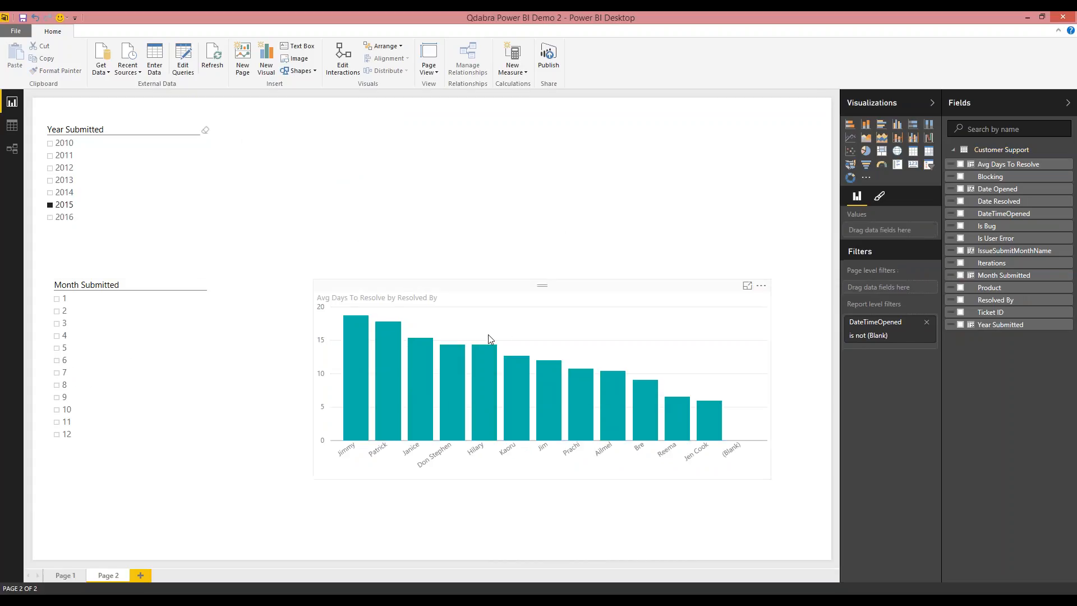
Move the column chart slightly lower, convert it to a Line and Clustered Column Chart, and add Ticket ID as its line values
drag(540, 291, 533, 323)
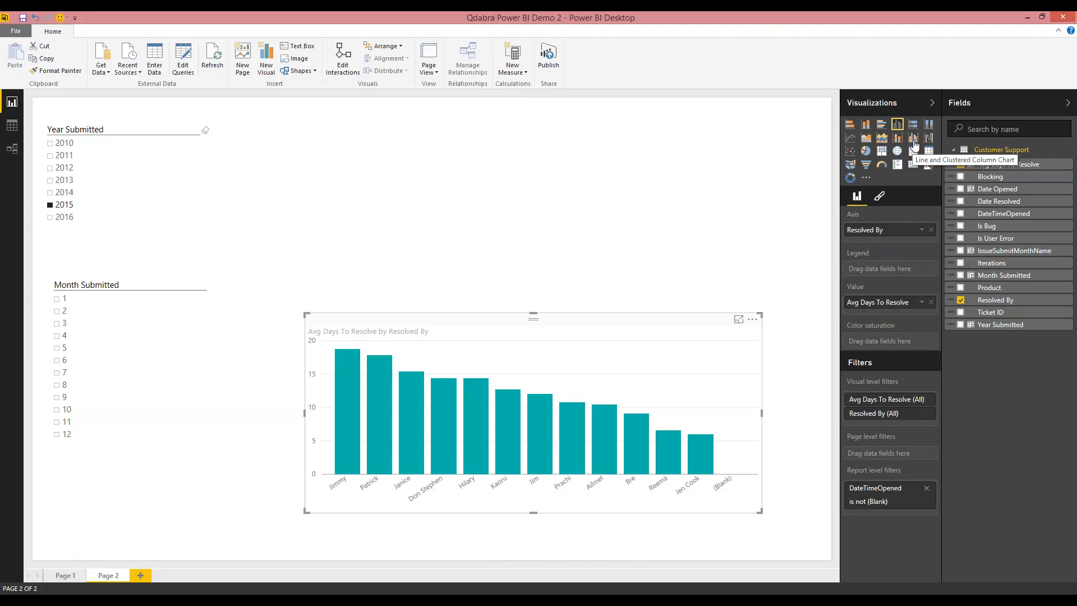
click(913, 139)
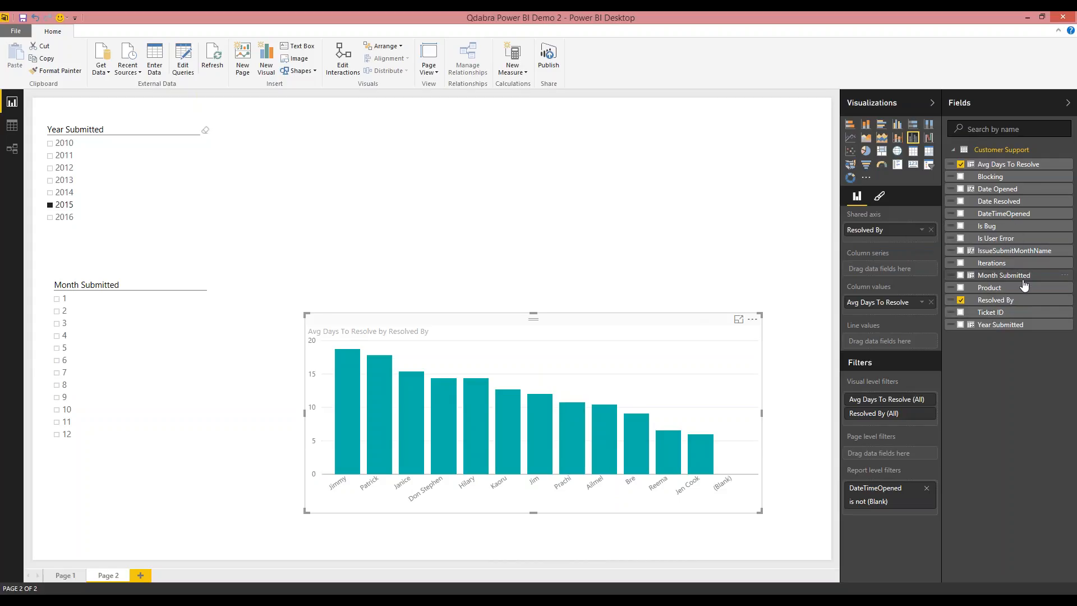
drag(1009, 315, 887, 348)
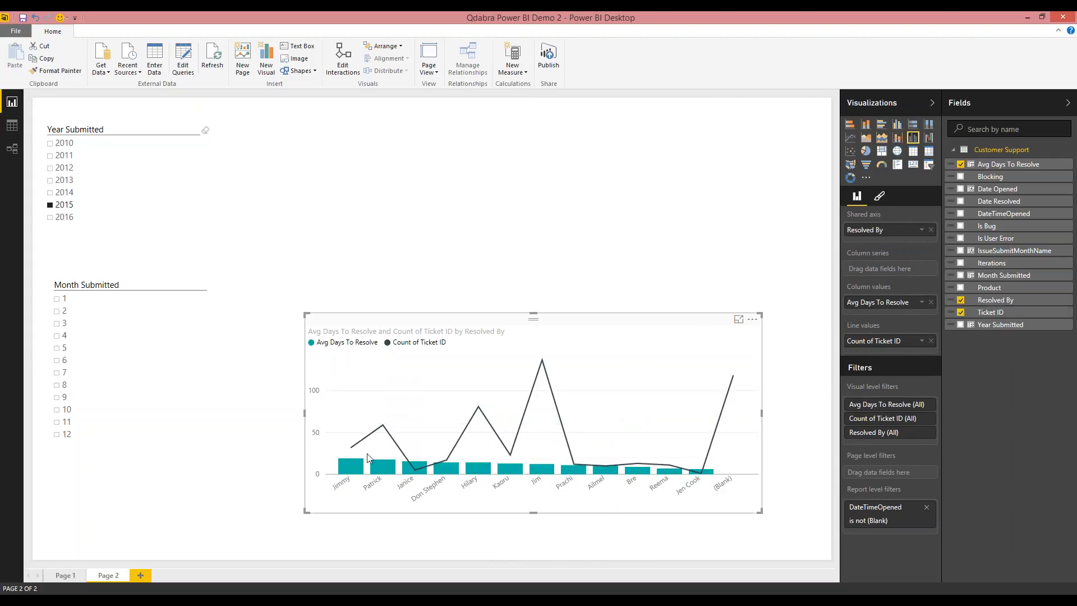
mouse_move(384, 429)
mouse_move(536, 471)
click(639, 182)
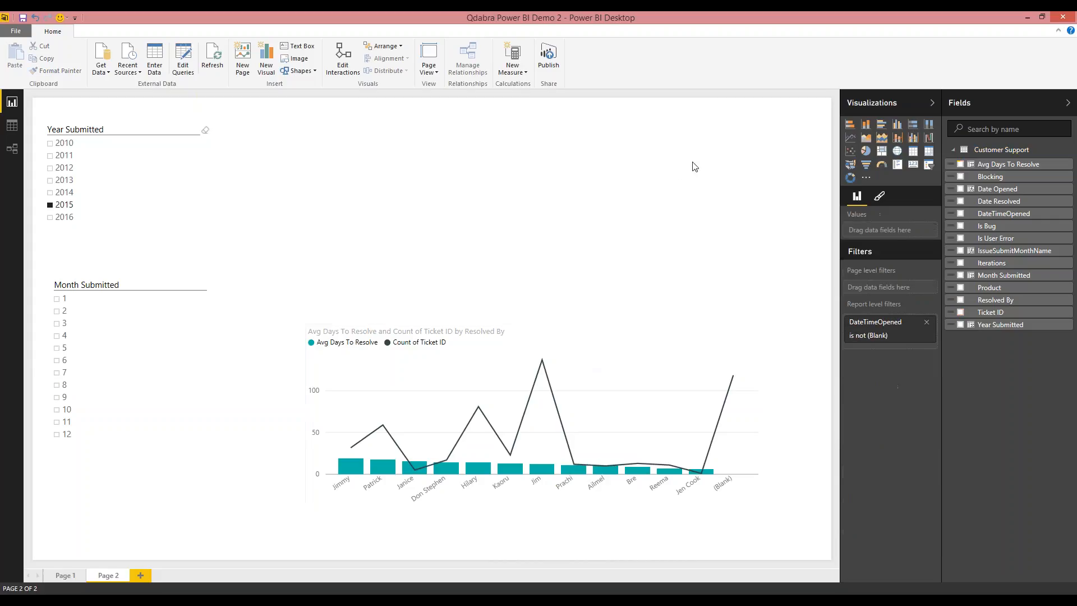
click(865, 150)
drag(333, 131, 728, 140)
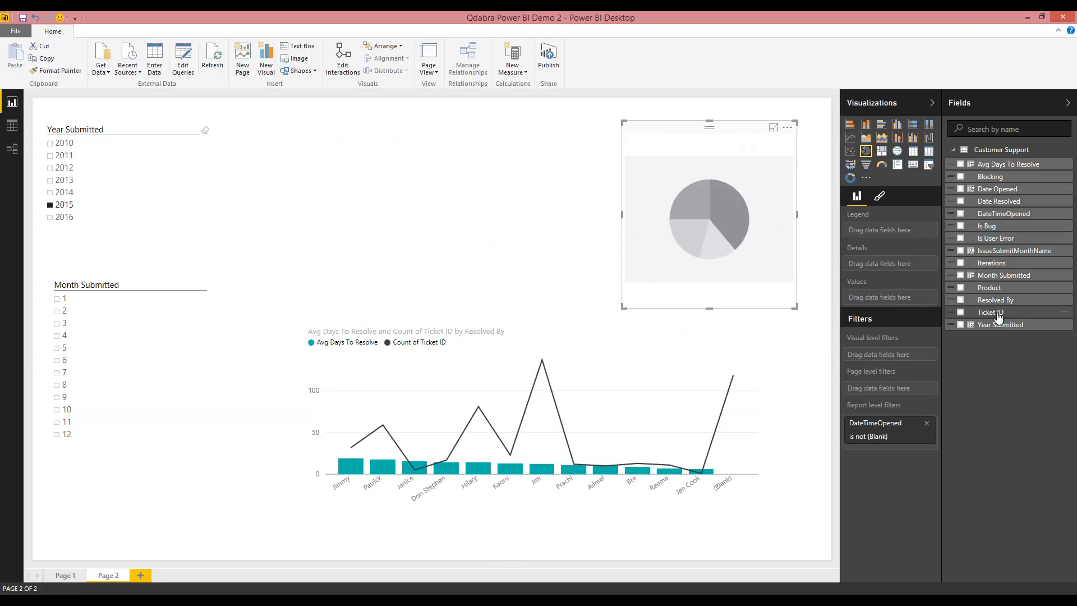
drag(988, 300, 729, 227)
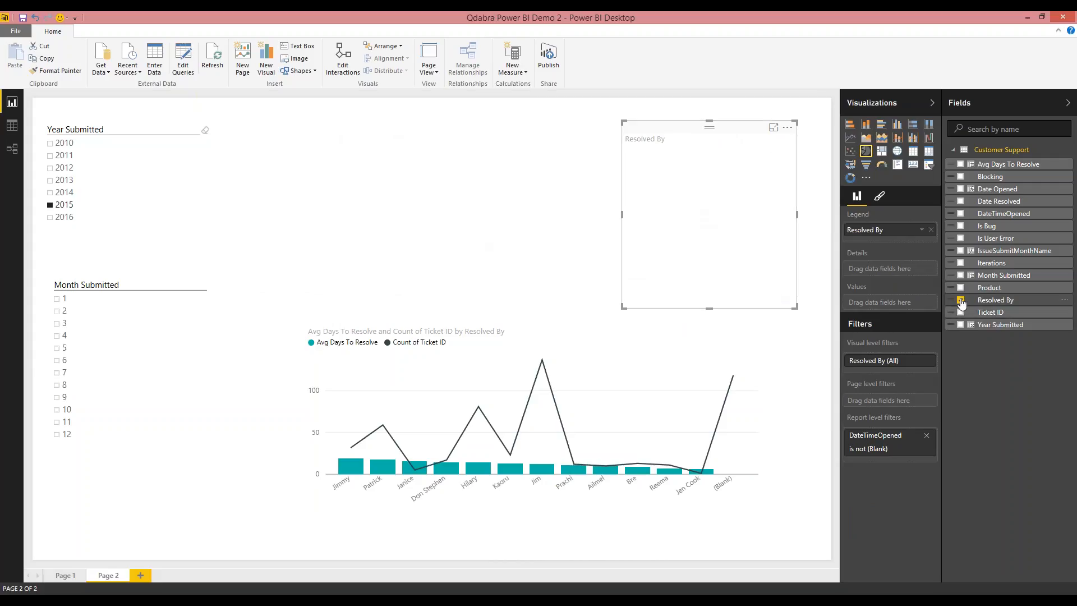
key(Delete)
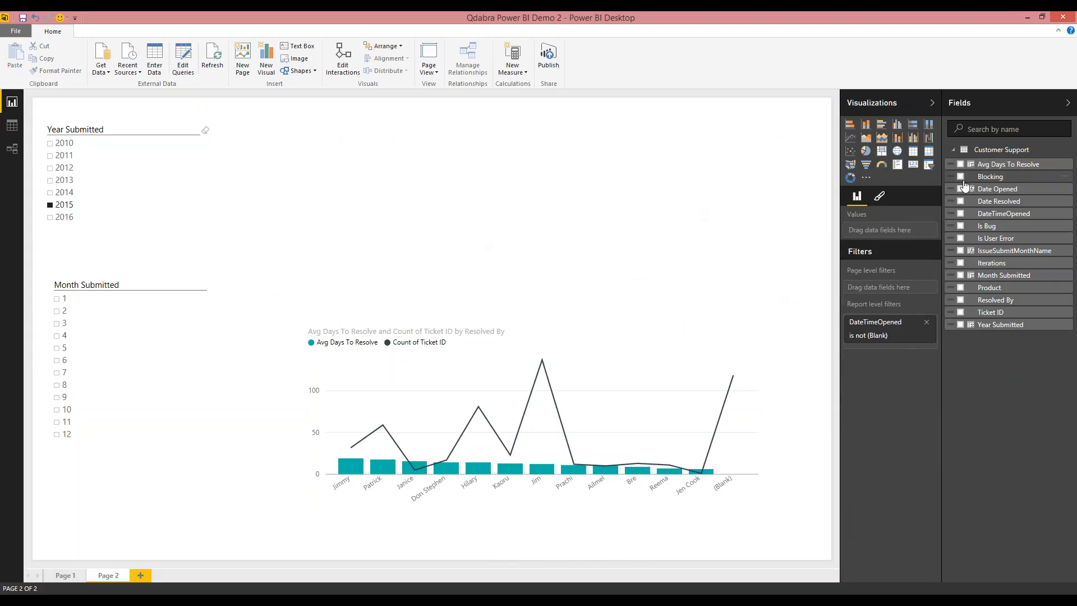
Add a pie chart of Avg Days To Resolve by Resolved By in the page's upper right corner
click(867, 153)
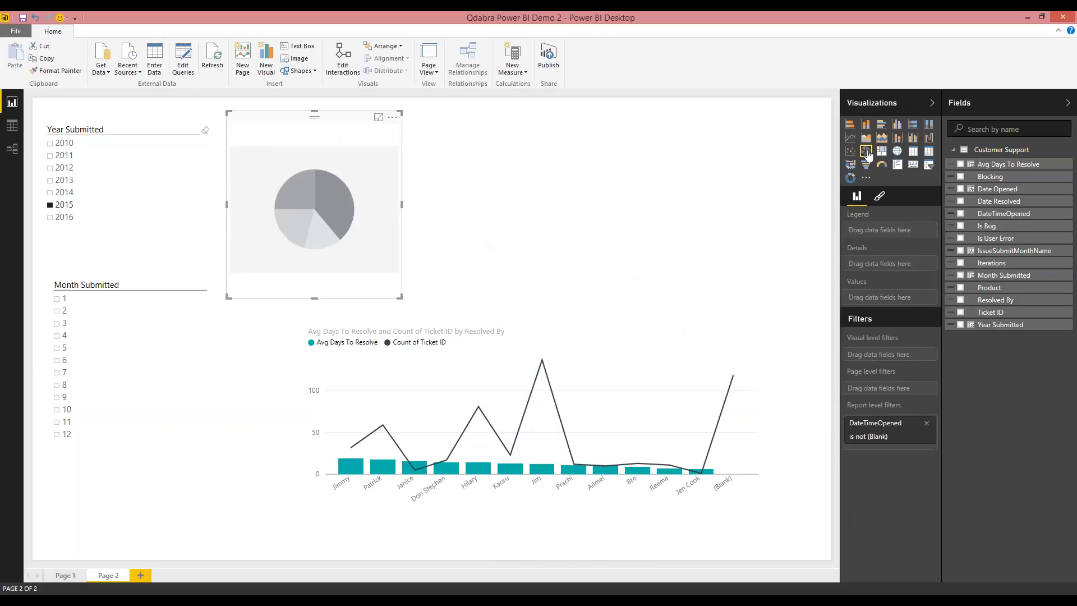
drag(379, 117, 805, 128)
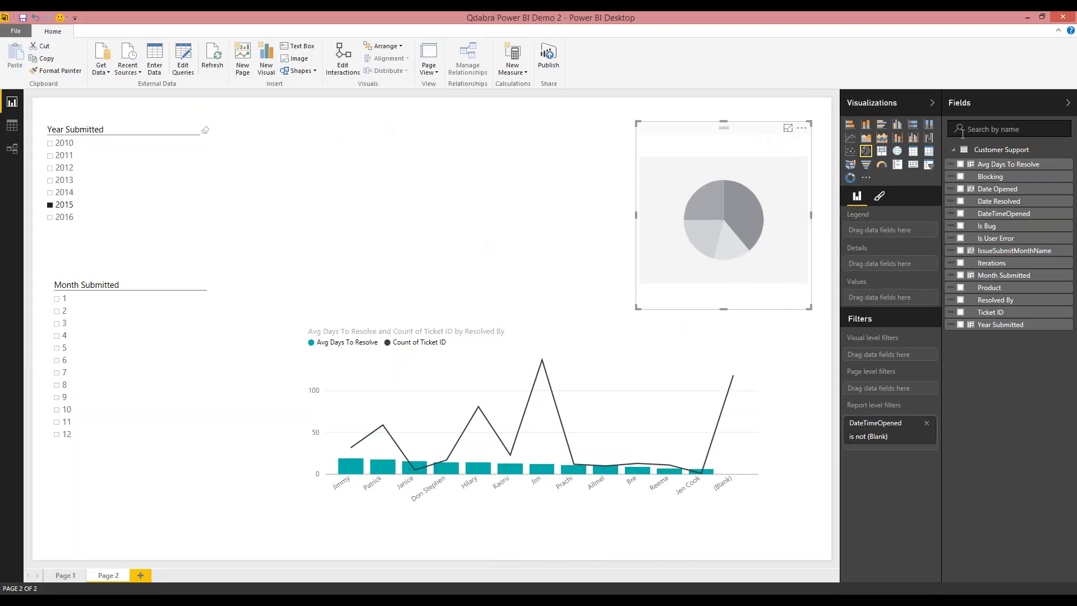
click(990, 164)
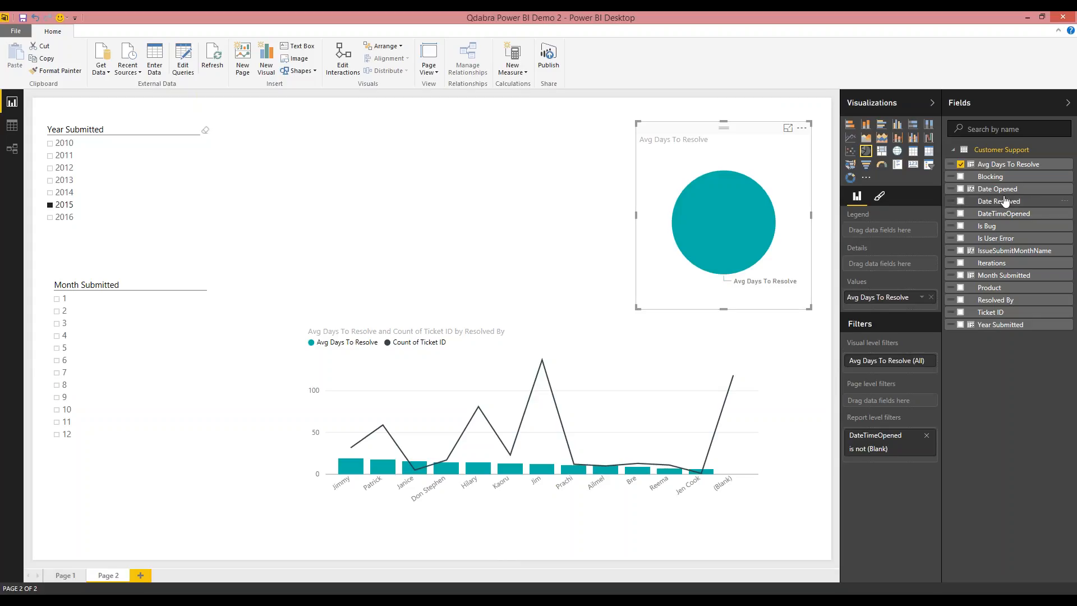
drag(1013, 303, 695, 241)
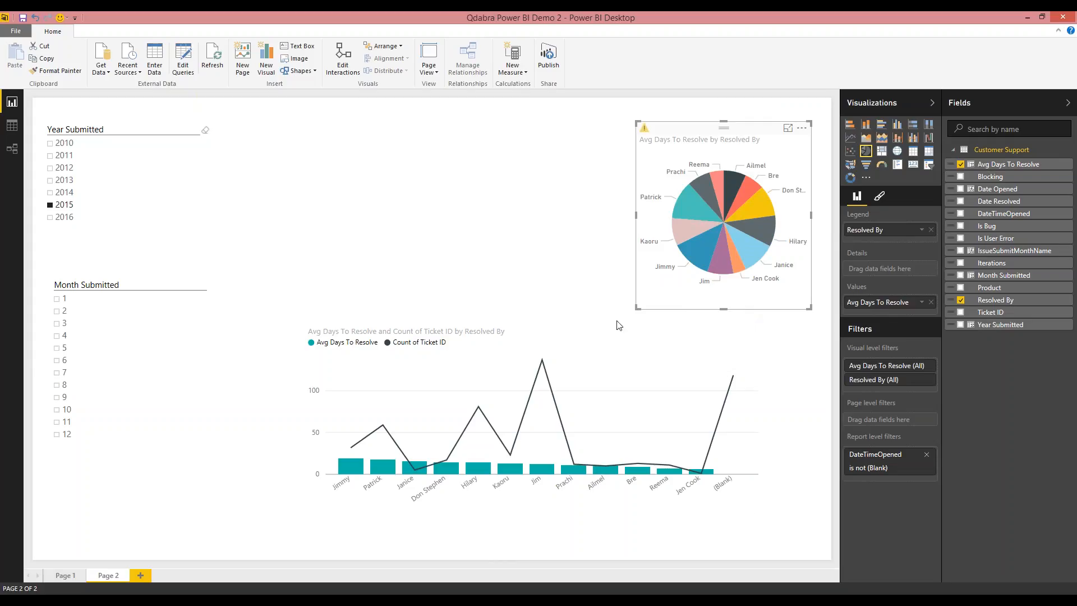
Switch the Year Submitted filter to 2014
click(50, 205)
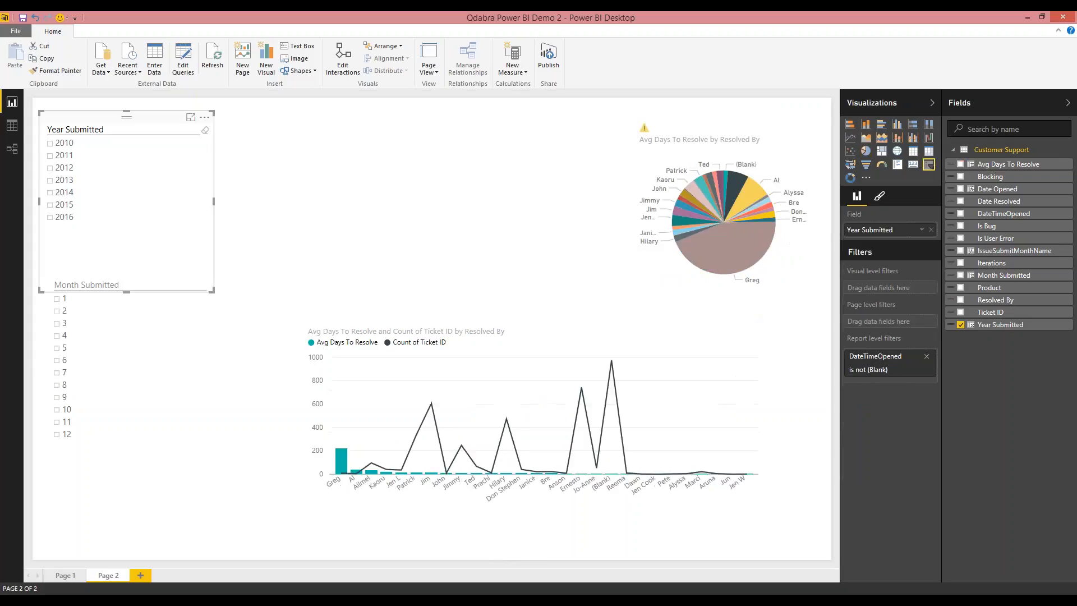
click(50, 192)
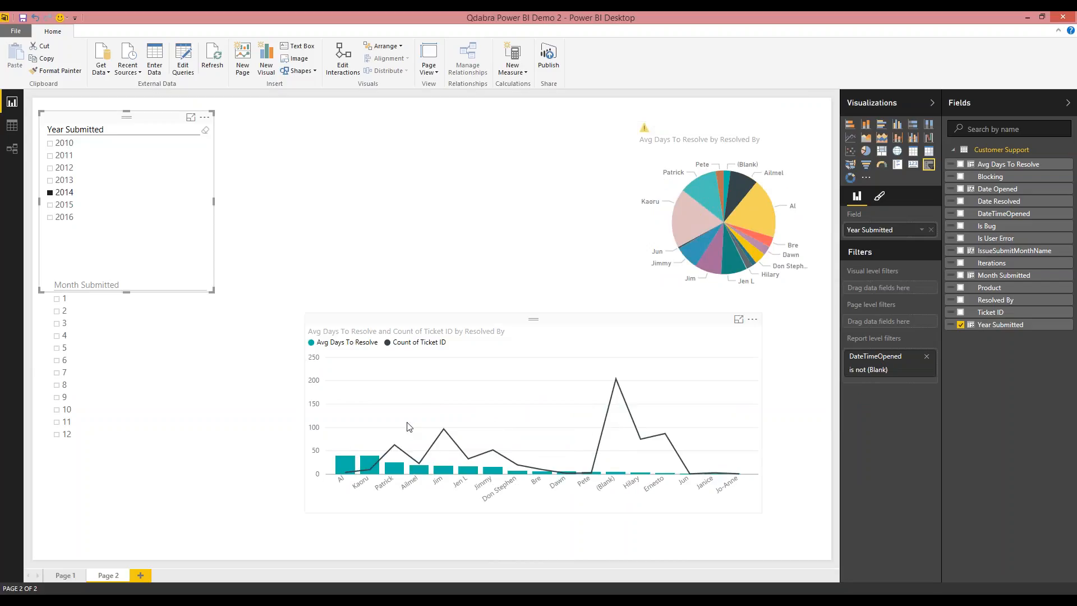
Highlight two resolvers' columns in turn in the combo chart and inspect the matching slice in the pie chart
mouse_move(473, 473)
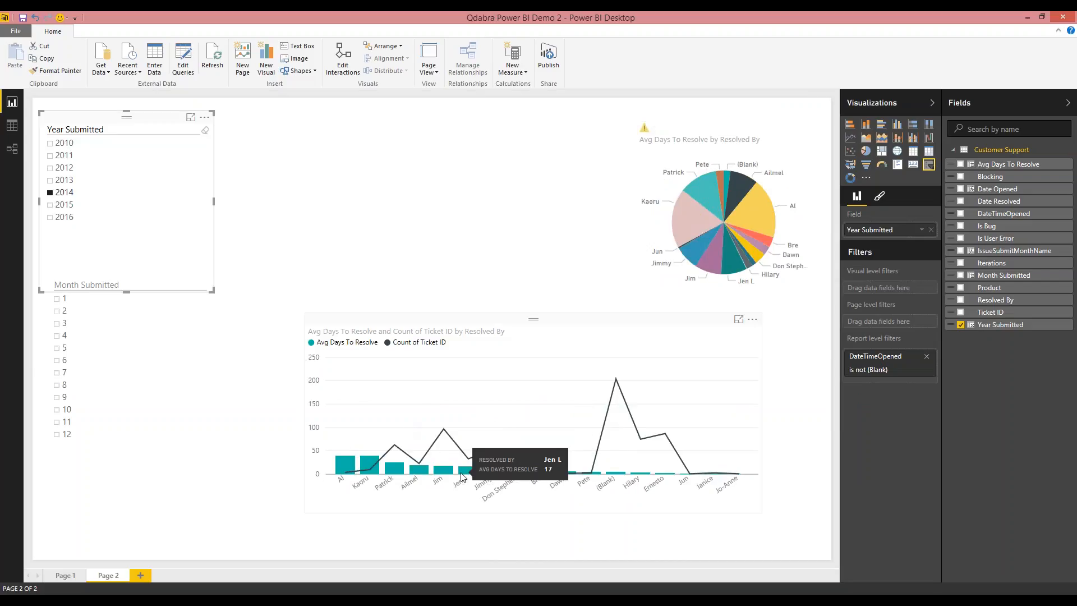
click(465, 472)
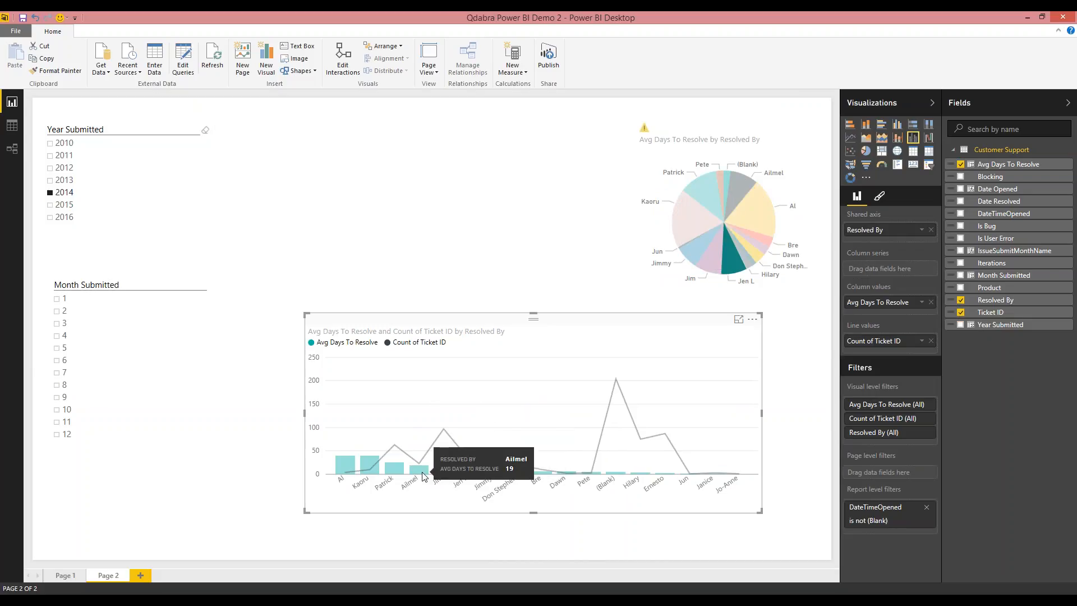
click(395, 472)
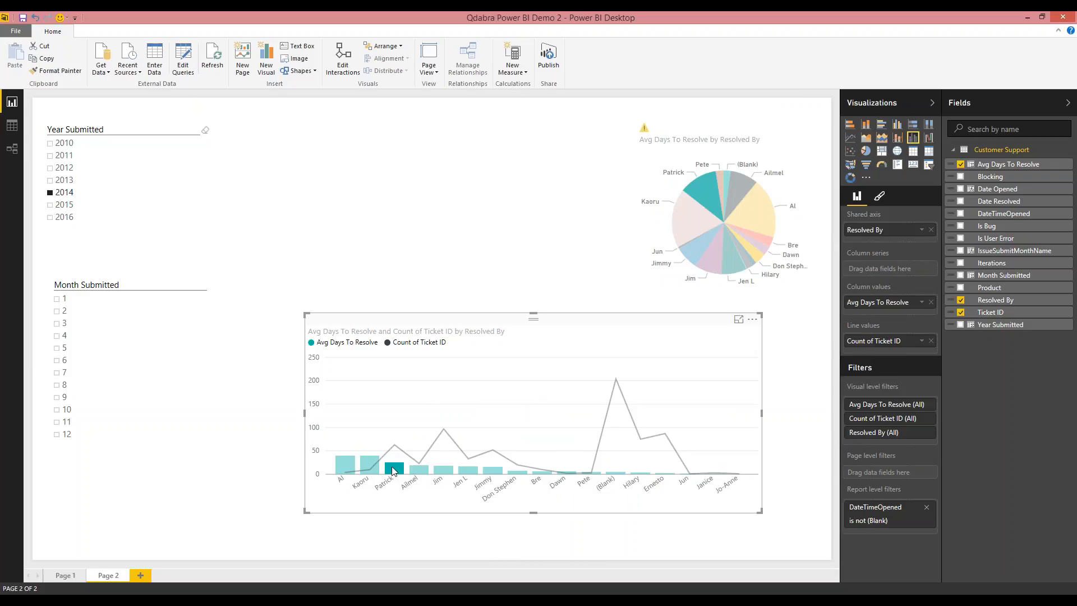
mouse_move(702, 207)
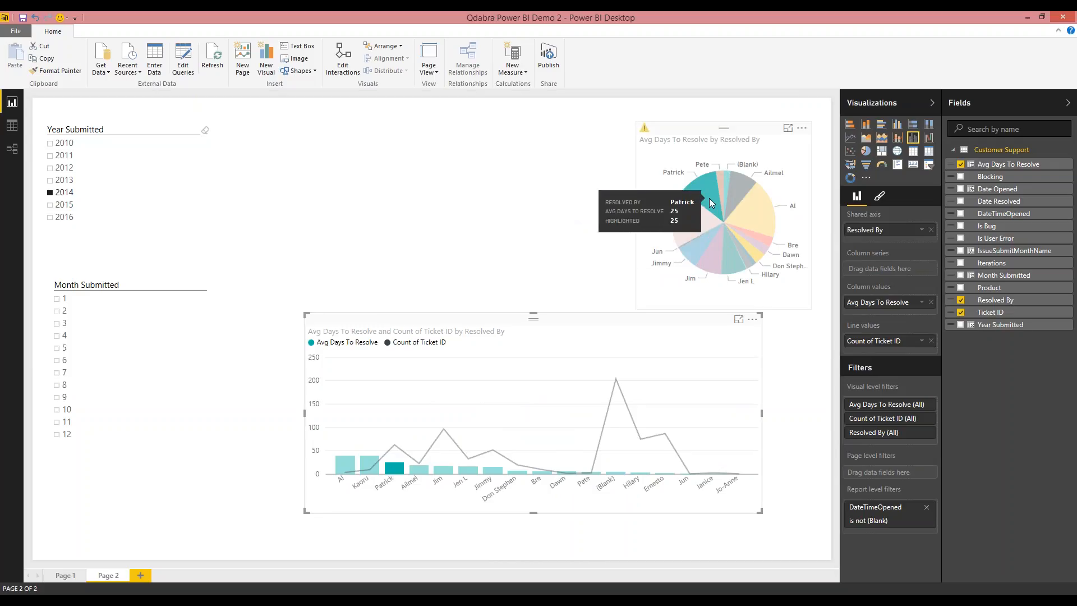
Add a Line and Stacked Column Chart above the combo chart with Date Opened as shared axis, and widen it toward the pie chart
click(401, 192)
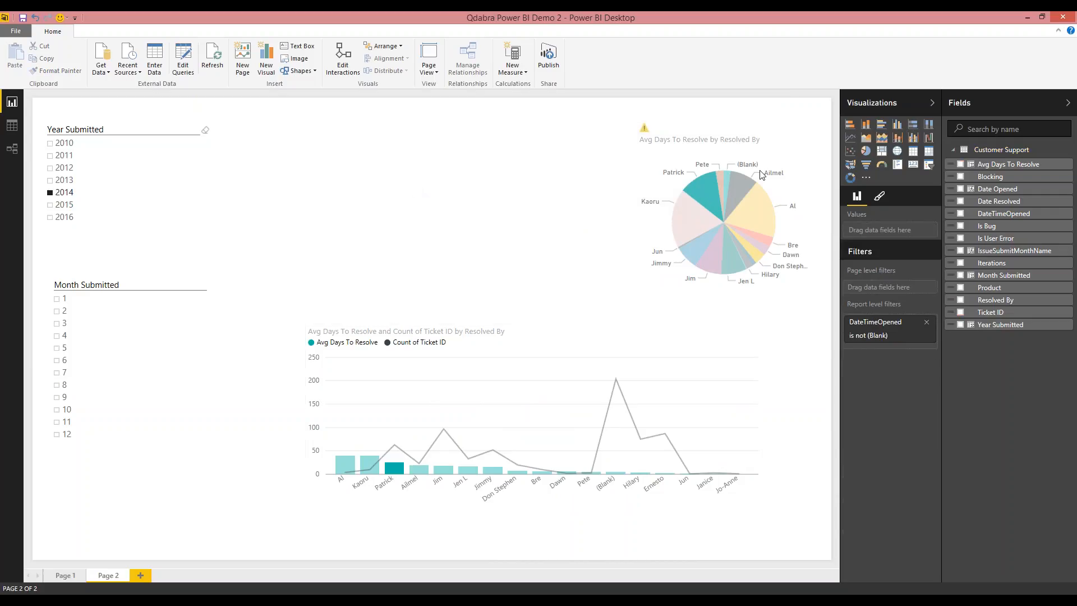
click(851, 139)
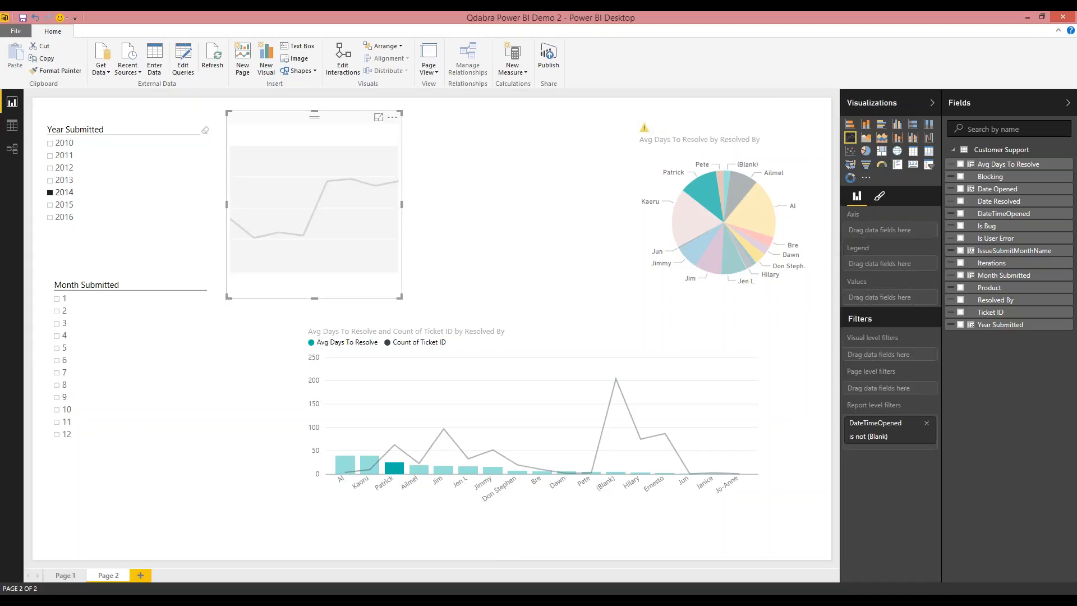
click(898, 138)
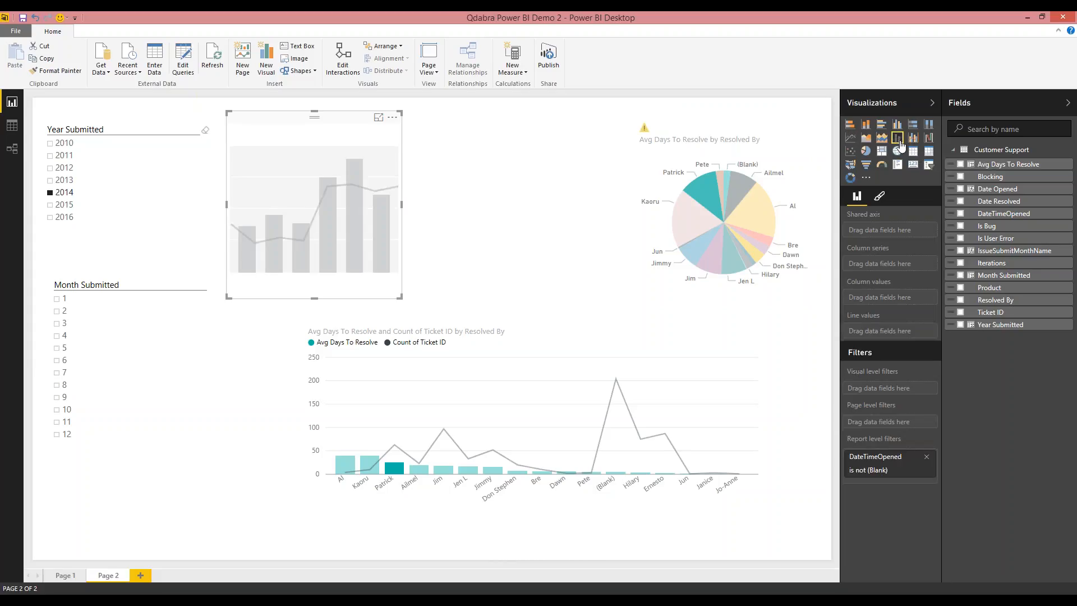
click(404, 211)
click(399, 211)
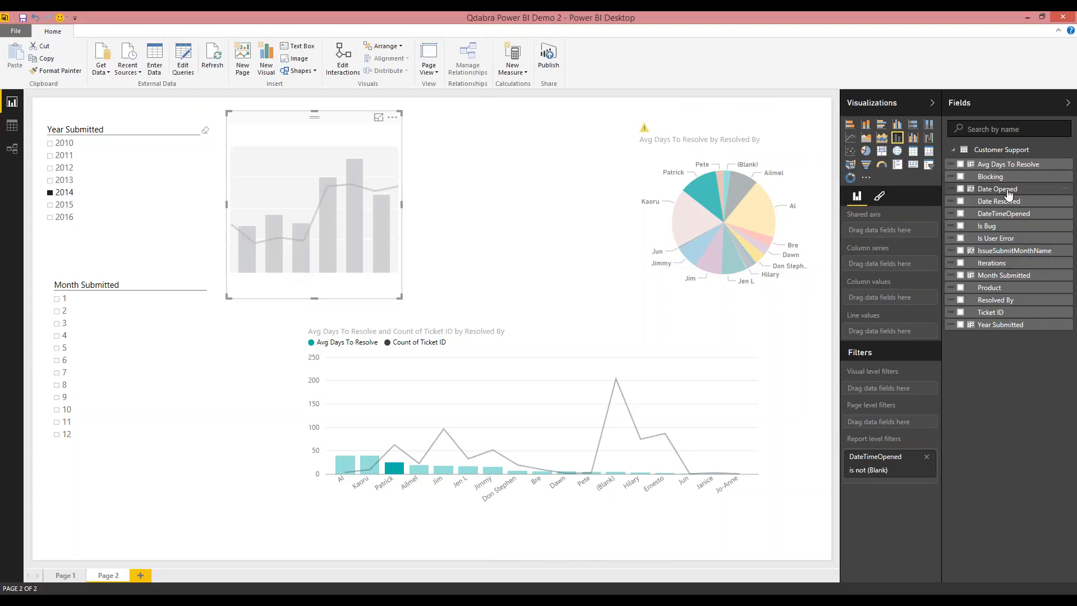
drag(1015, 193, 591, 216)
click(596, 218)
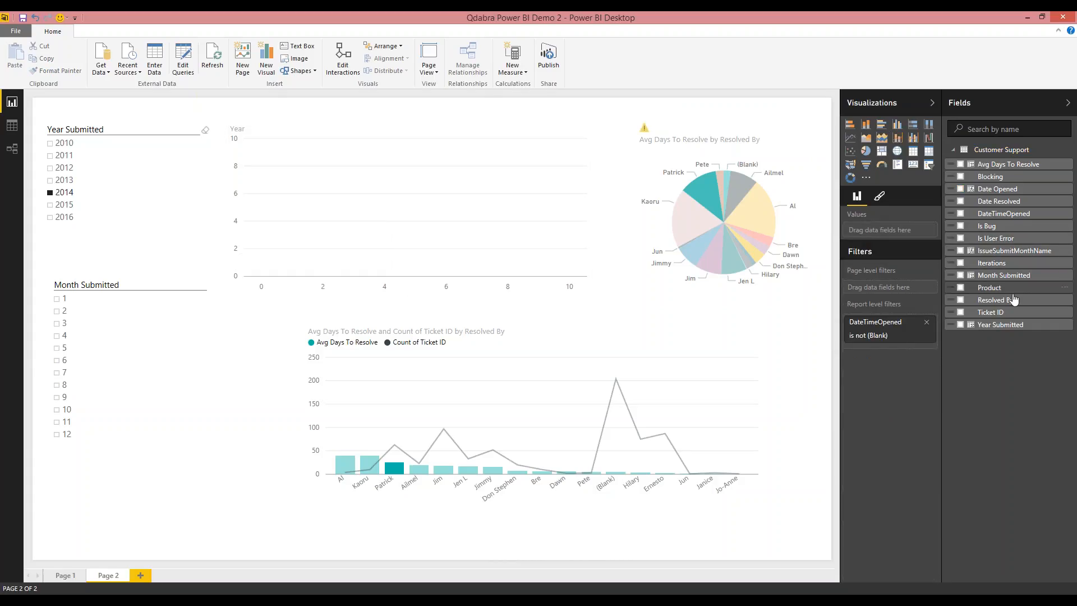
Add Ticket ID to the new chart and switch its shared axis from Date Hierarchy to plain Date Opened
drag(1011, 316, 409, 213)
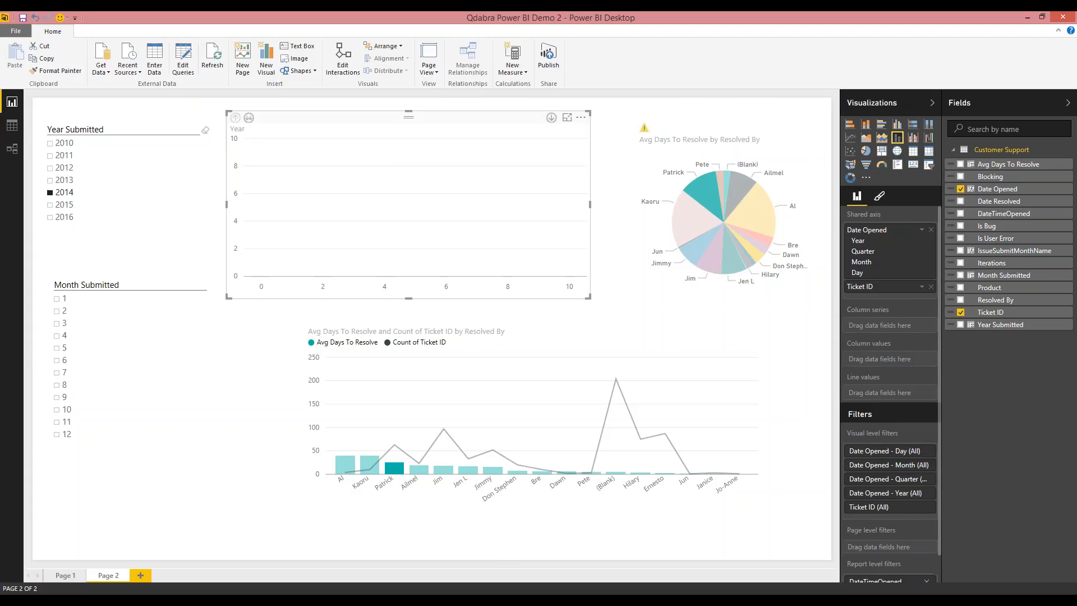
click(486, 229)
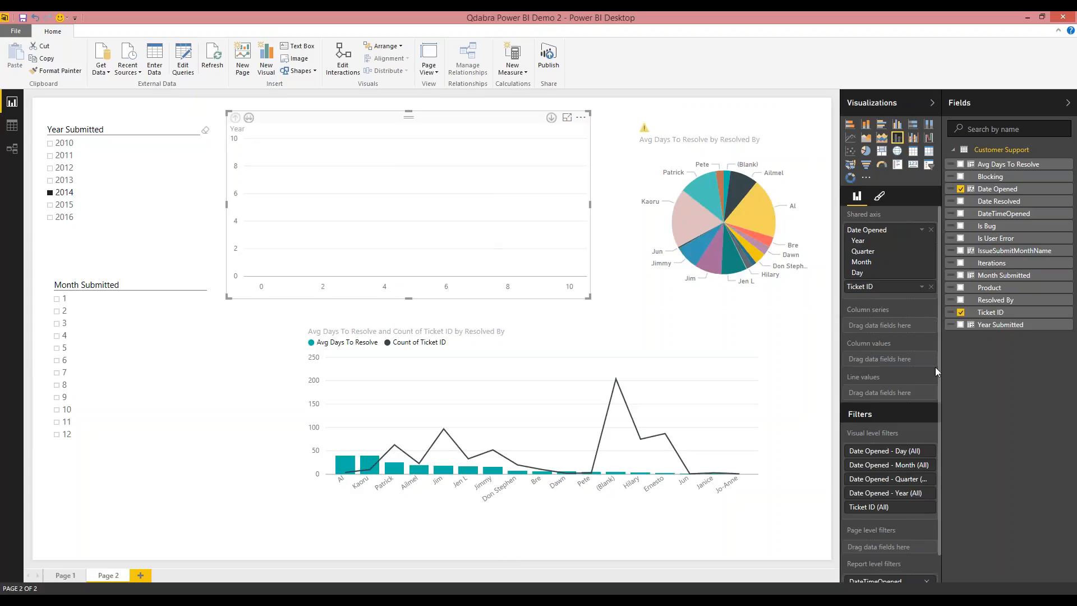
click(922, 231)
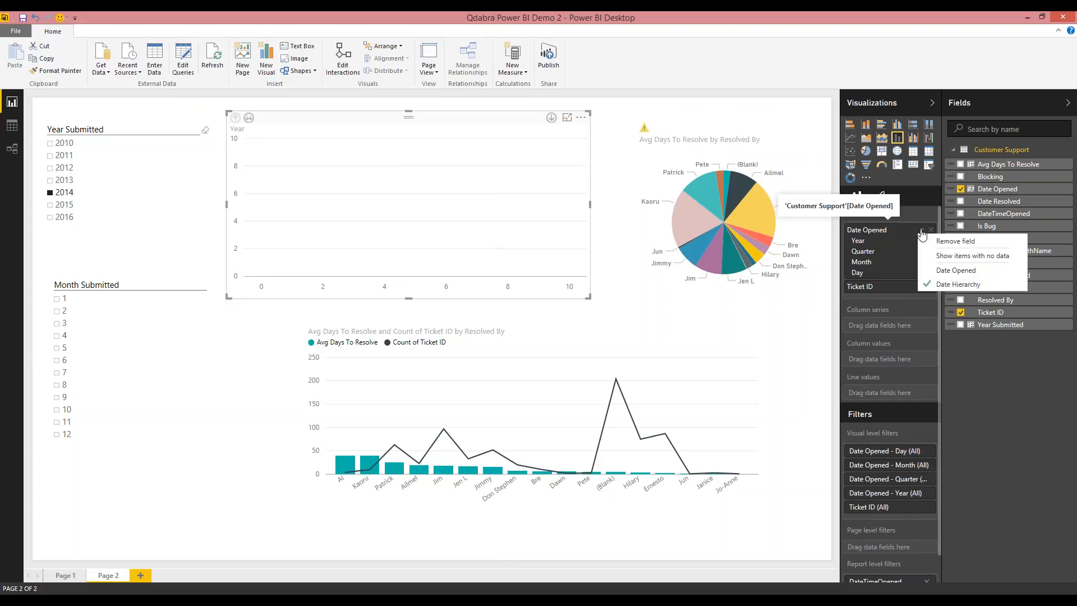
click(962, 272)
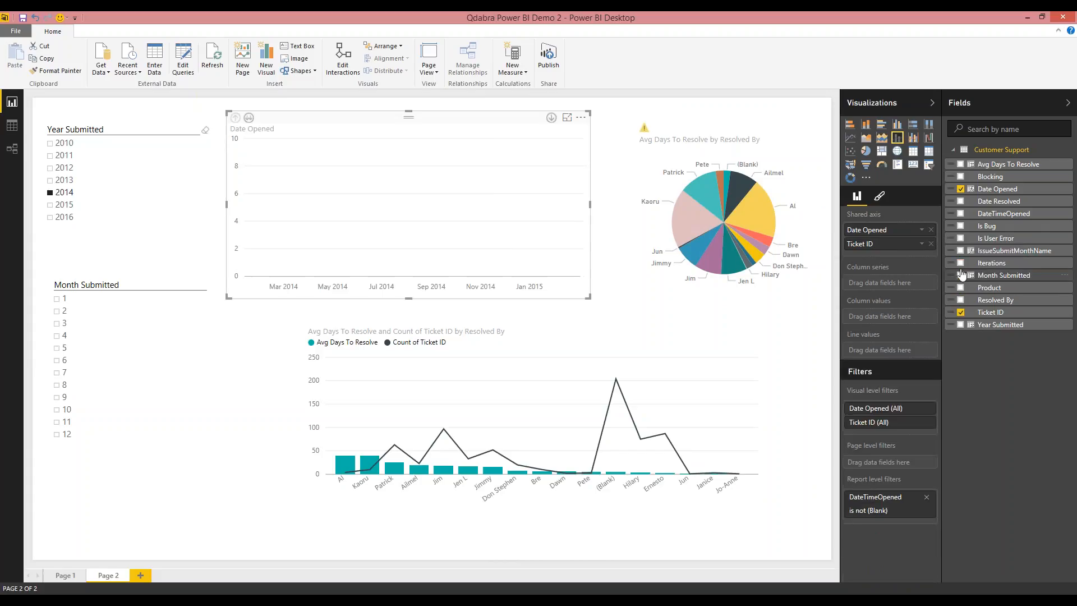
Widen the Date Opened chart slightly and replace its Ticket ID field with Avg Days To Resolve as column values
drag(592, 215, 616, 213)
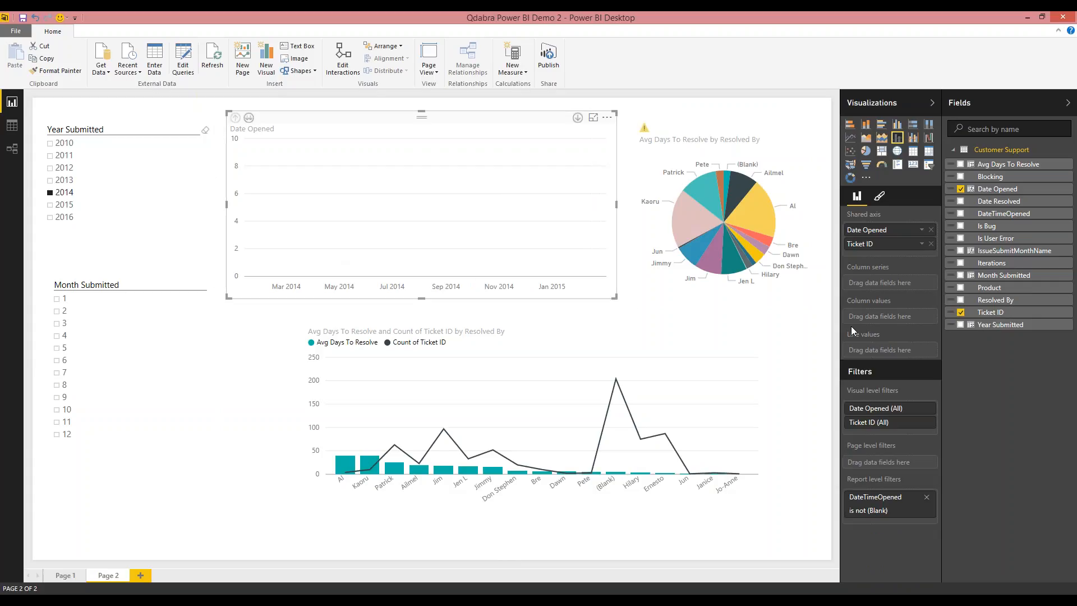
click(923, 244)
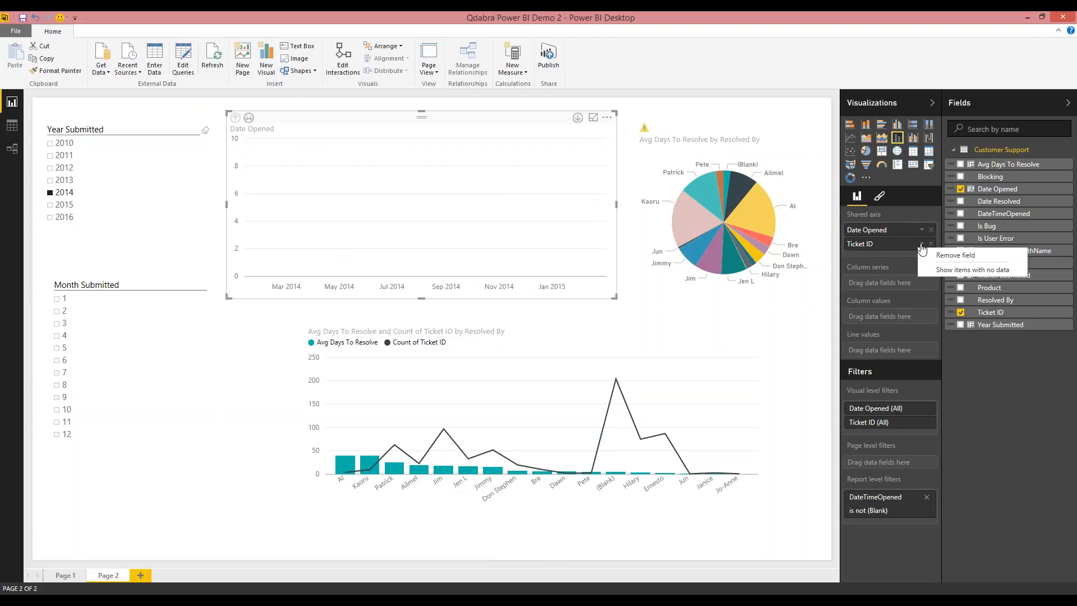
click(923, 246)
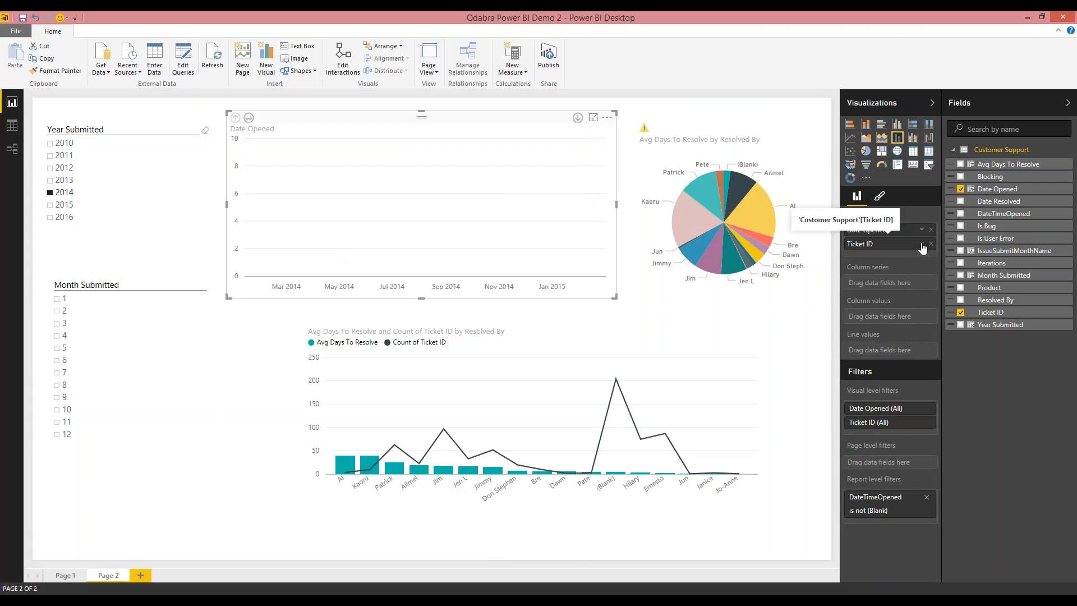
click(923, 246)
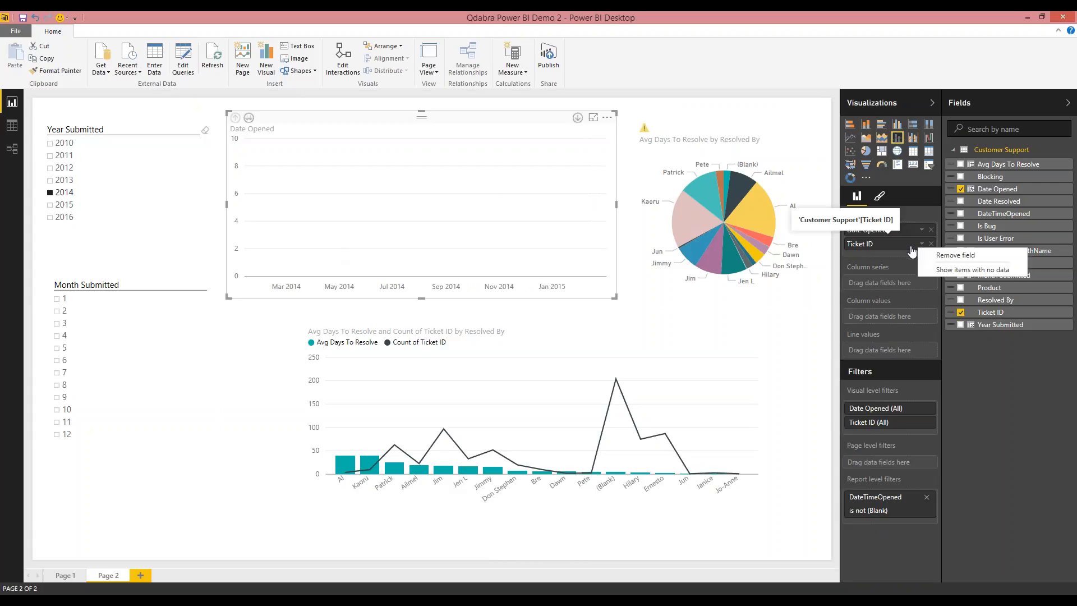
click(967, 391)
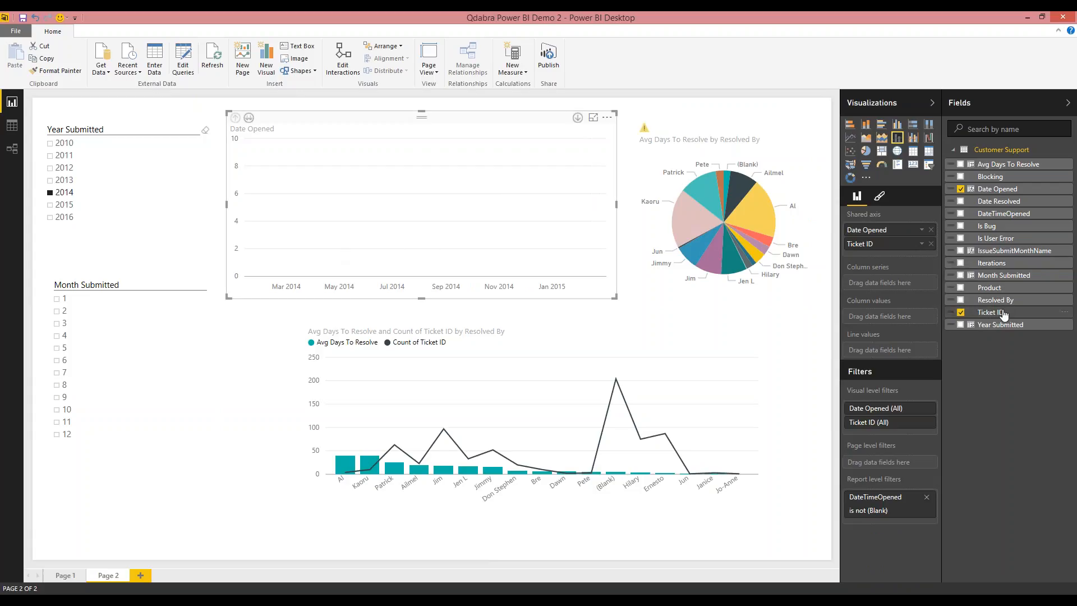
click(931, 244)
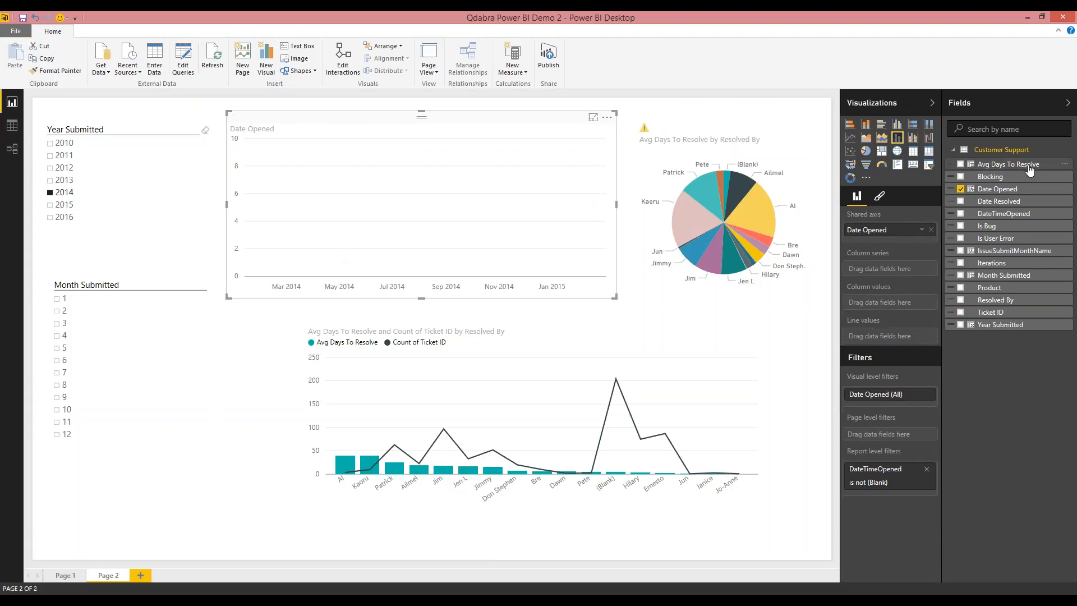
drag(1030, 167, 508, 224)
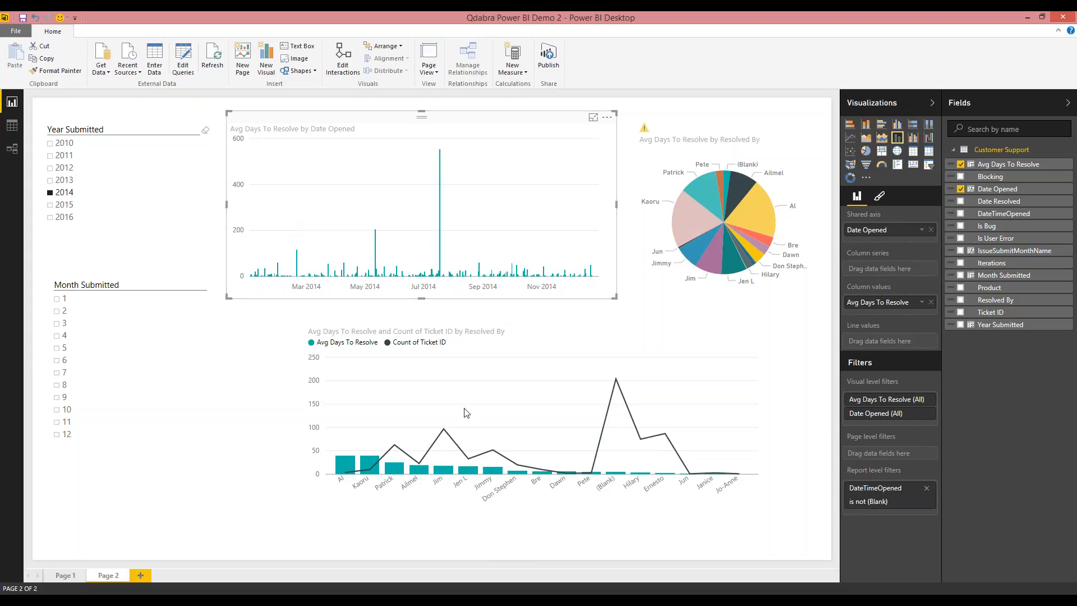
Switch the Year Submitted filter to 2015 and highlight single resolvers' columns in the combo chart to inspect their Date Opened columns
click(446, 472)
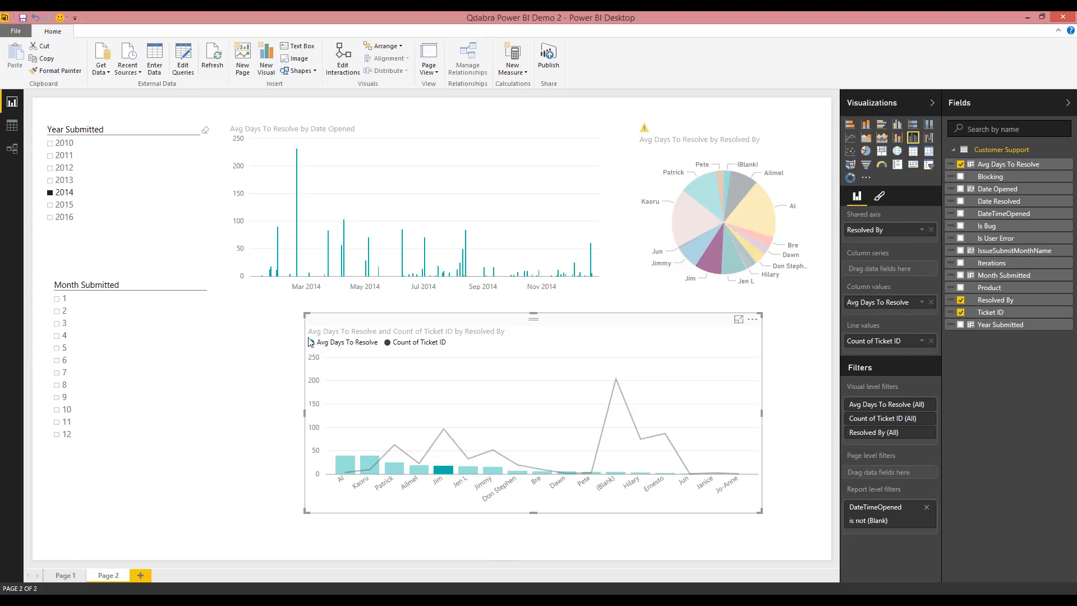
click(51, 206)
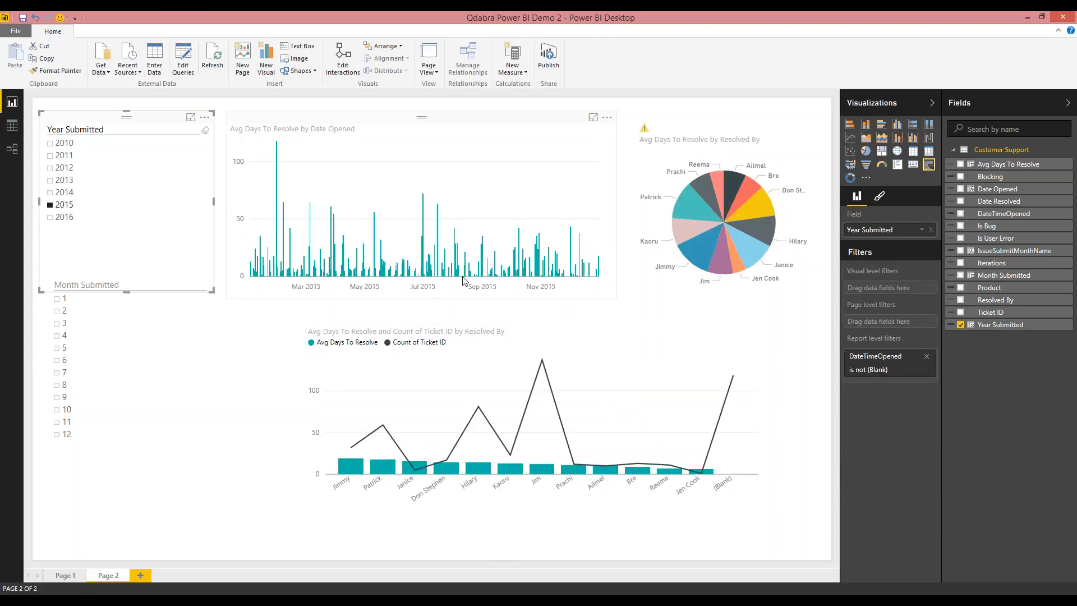
click(447, 470)
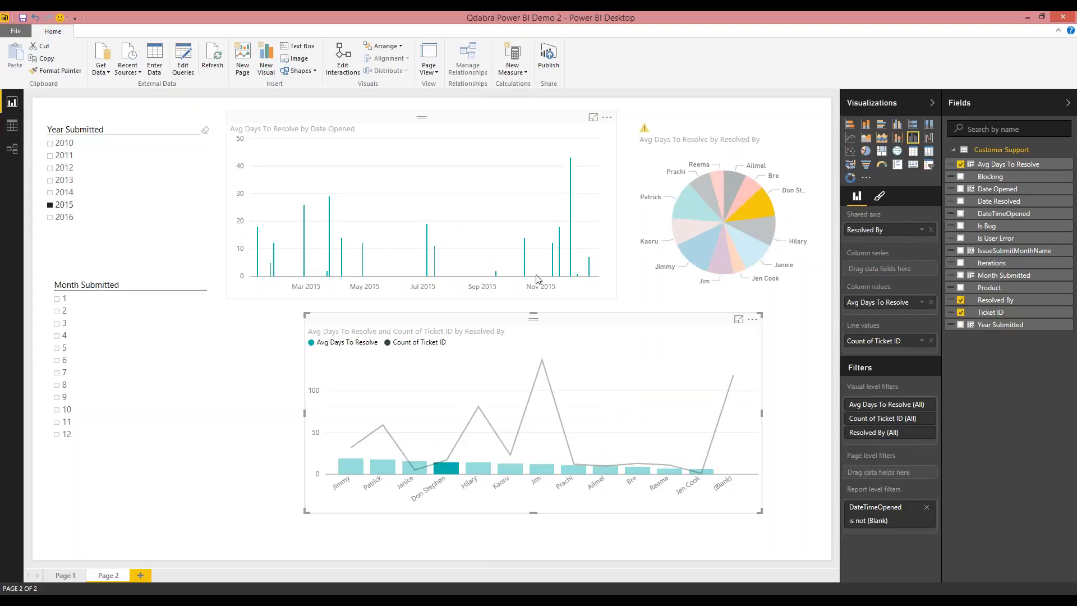
mouse_move(591, 279)
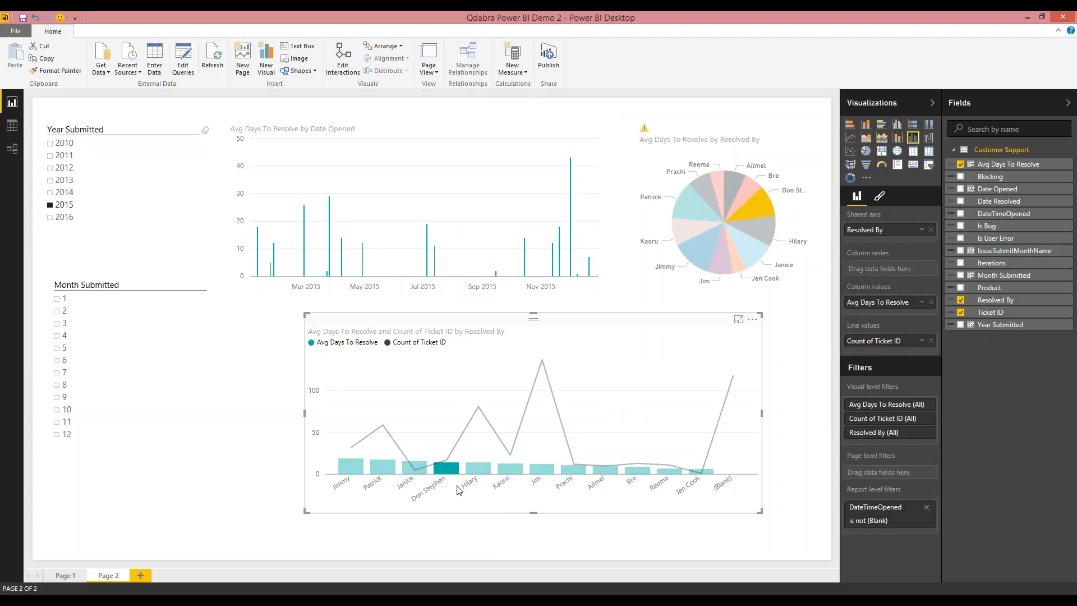
mouse_move(448, 476)
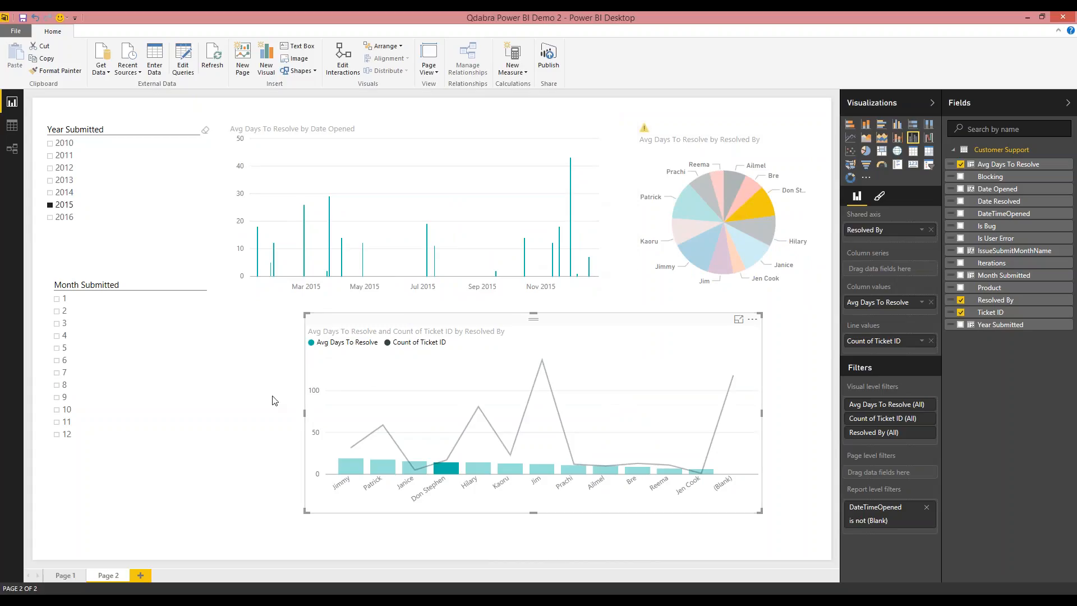
Widen the lower combo chart toward the Month Submitted slicer and deselect it
drag(303, 412, 253, 424)
click(252, 422)
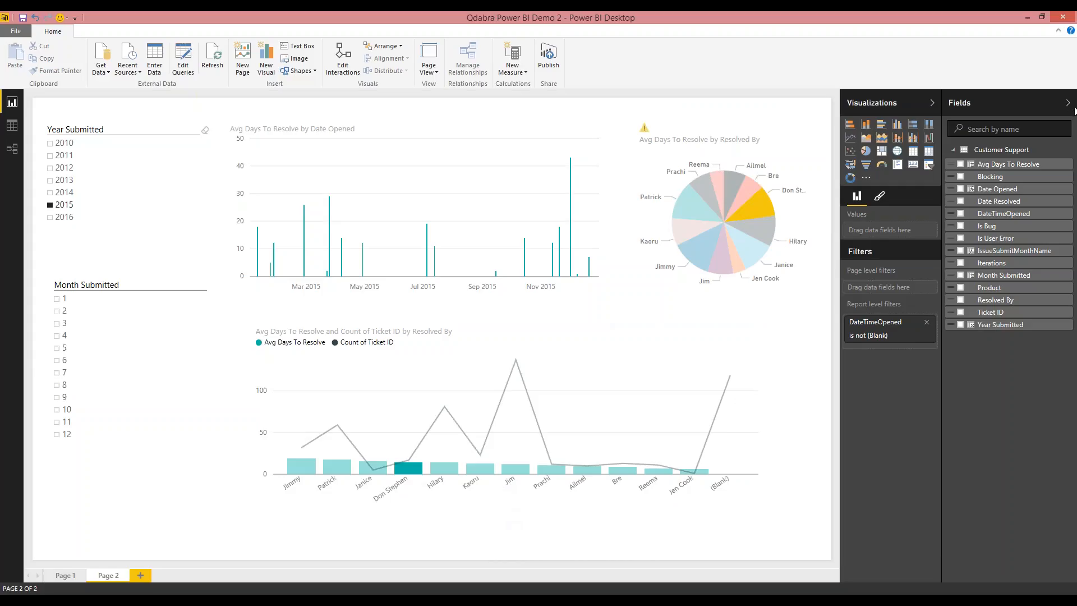
Switch to the Customer Support Sample slide, and view the download options on the Power BI Demo dashboard in the browser
key(alt+Tab)
click(952, 588)
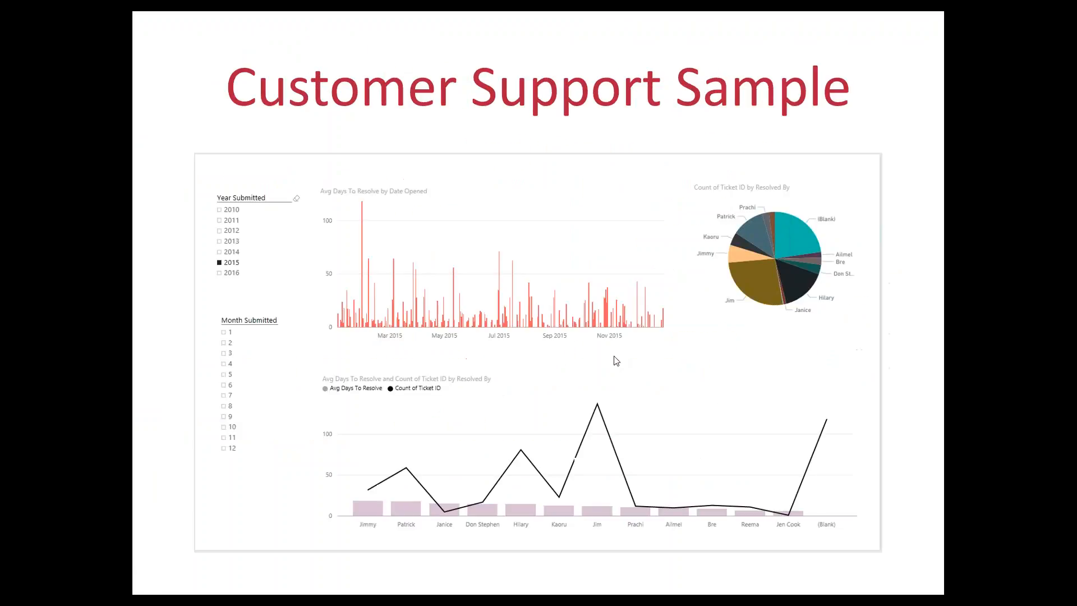
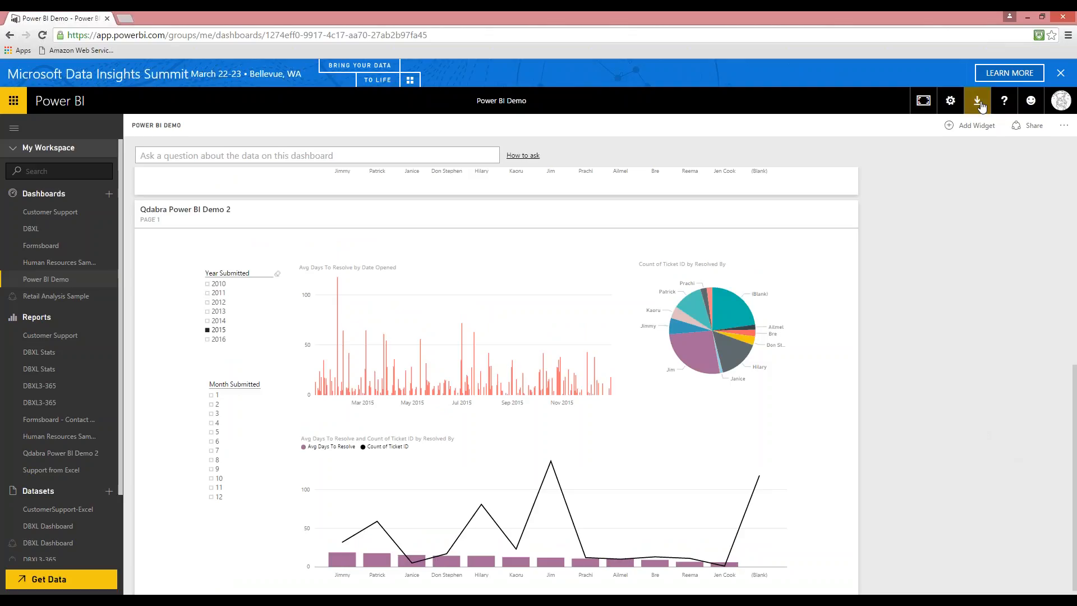
click(979, 105)
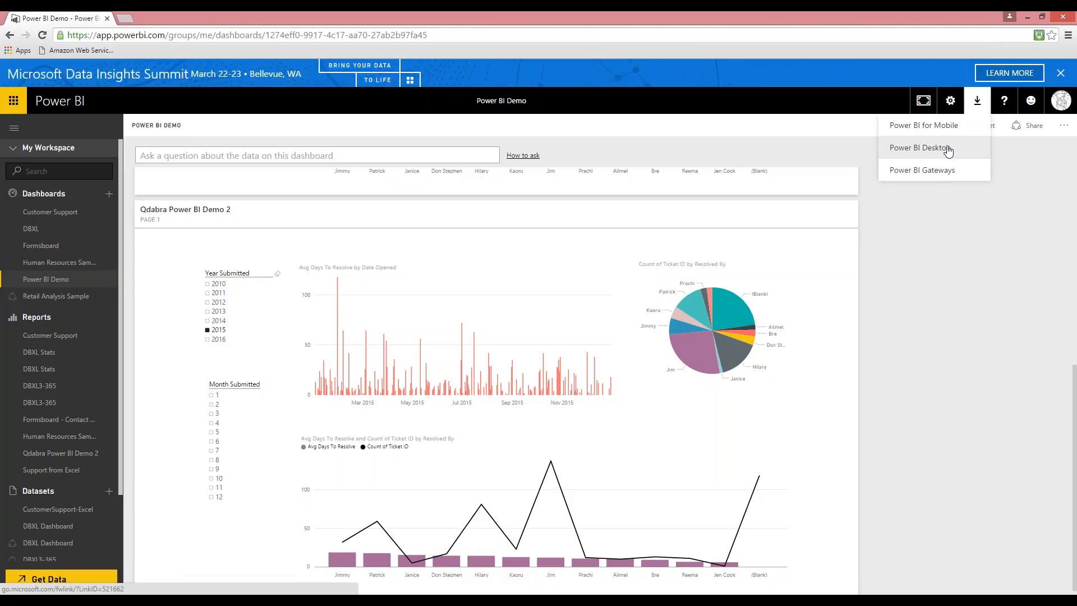
click(928, 269)
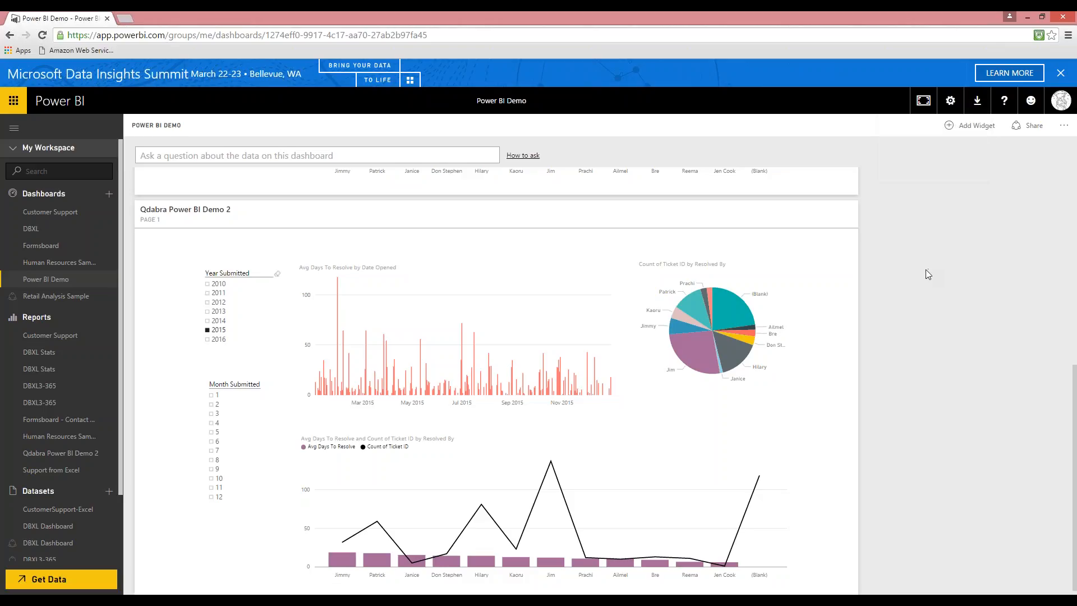
scroll(926, 270, down, 1)
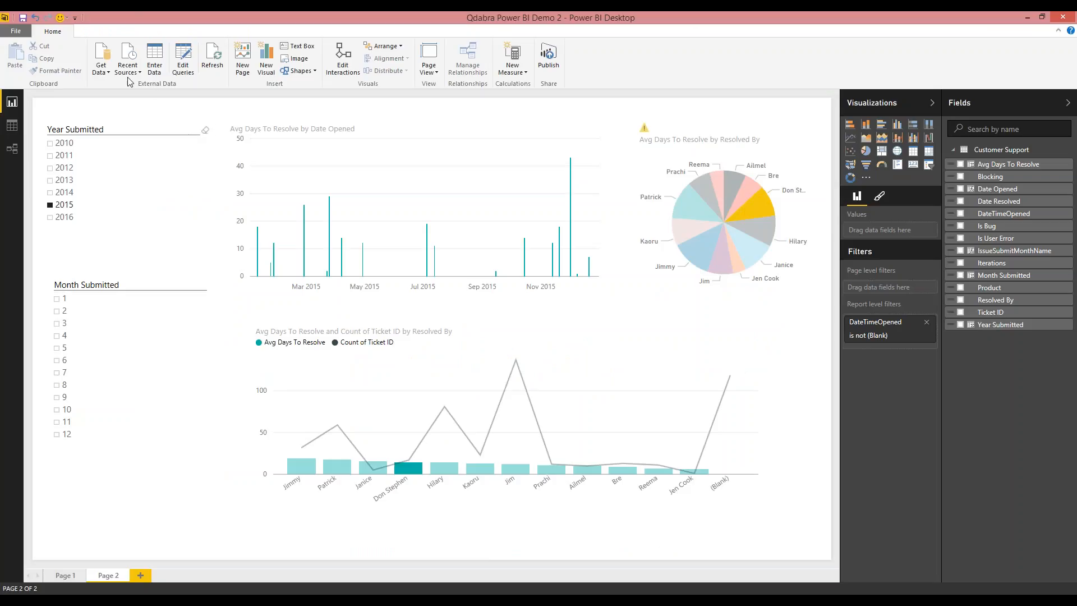
In Power BI Desktop, browse the full list of Get Data source types to its end and close it without connecting
click(101, 68)
click(140, 284)
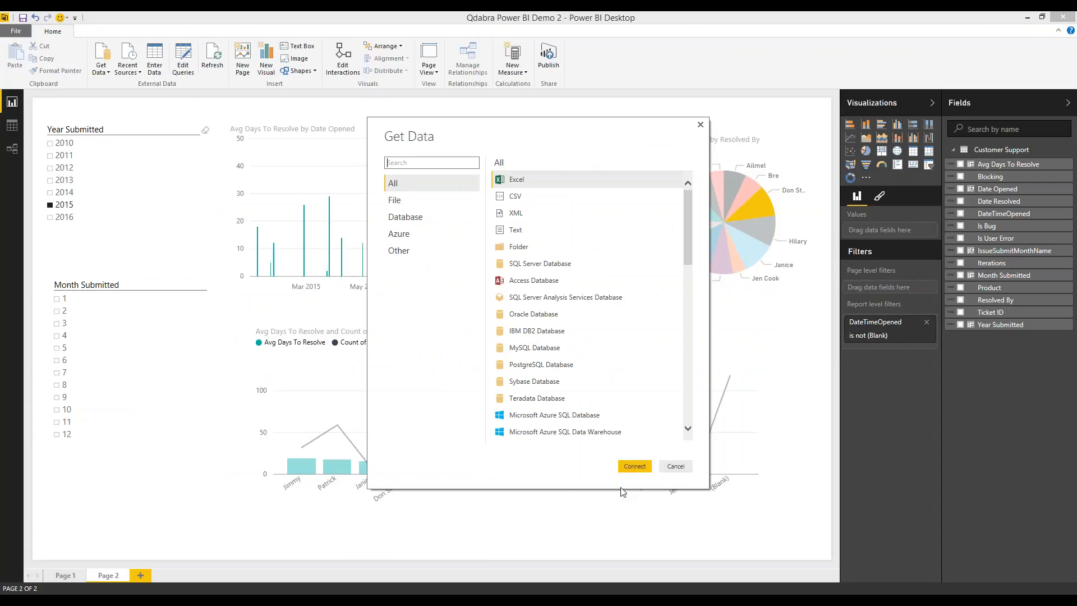
drag(691, 230, 688, 233)
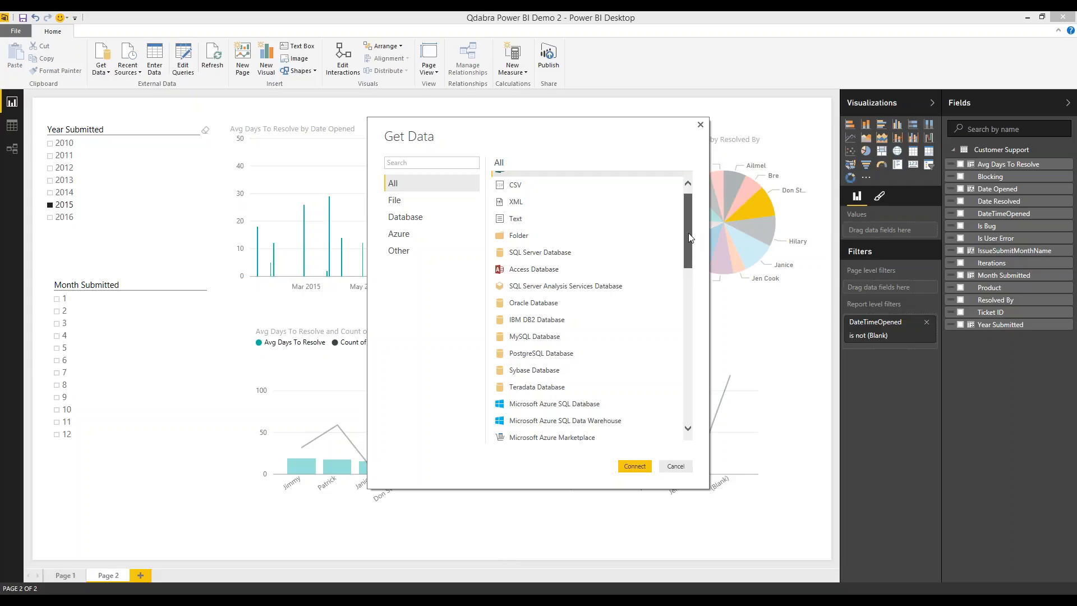
drag(688, 233, 688, 234)
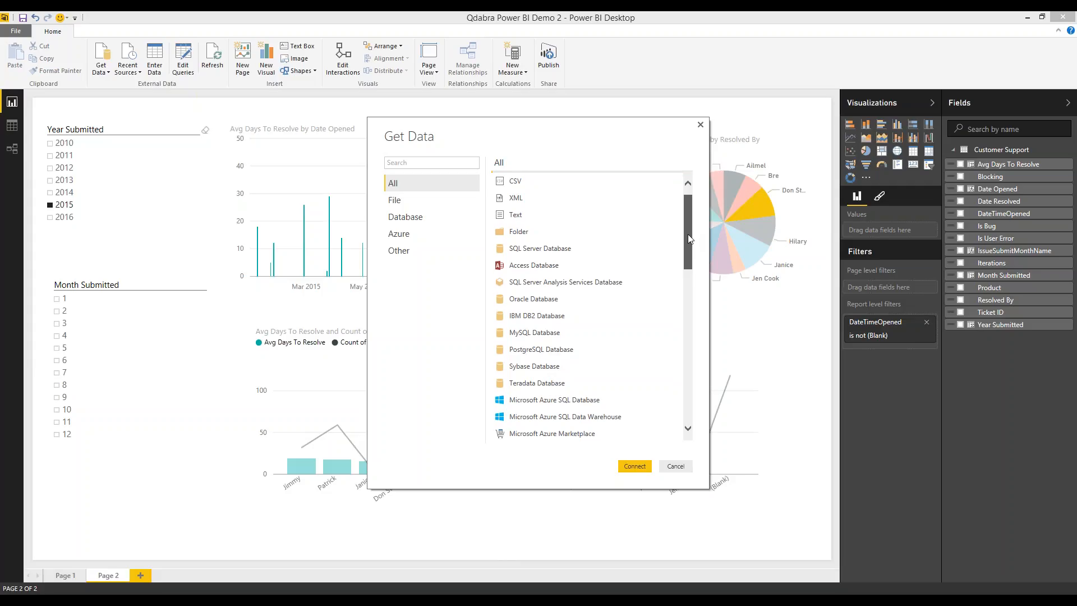
click(616, 267)
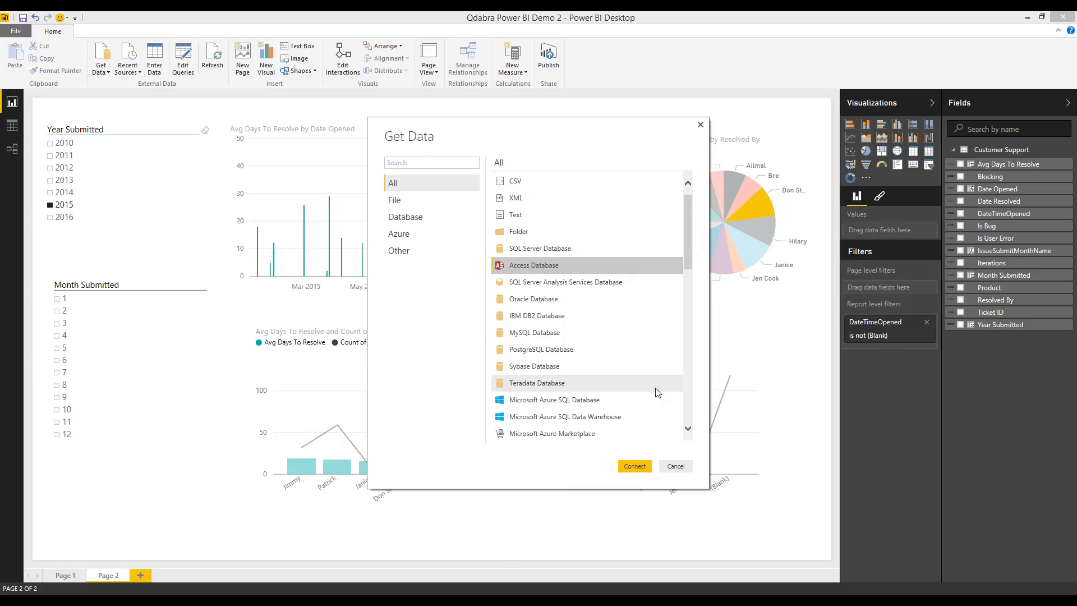
click(688, 429)
click(688, 430)
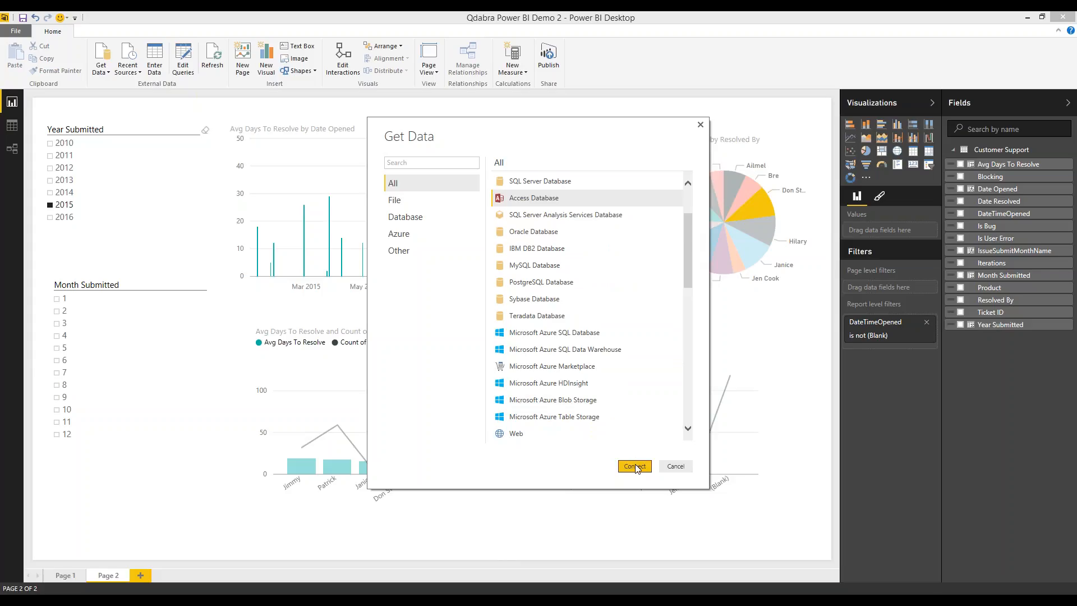
drag(688, 278, 687, 291)
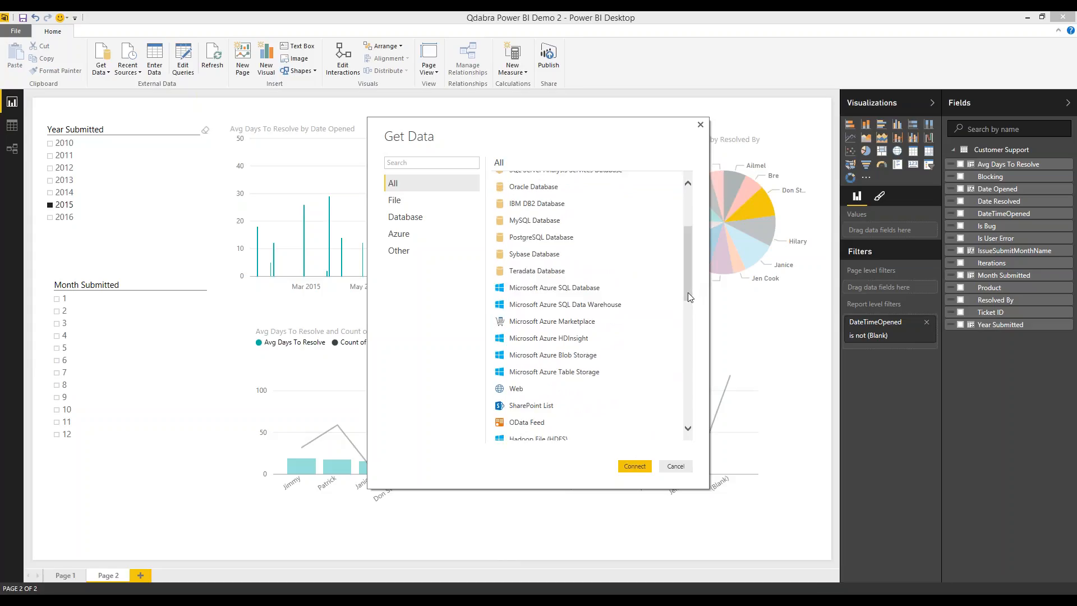
click(688, 429)
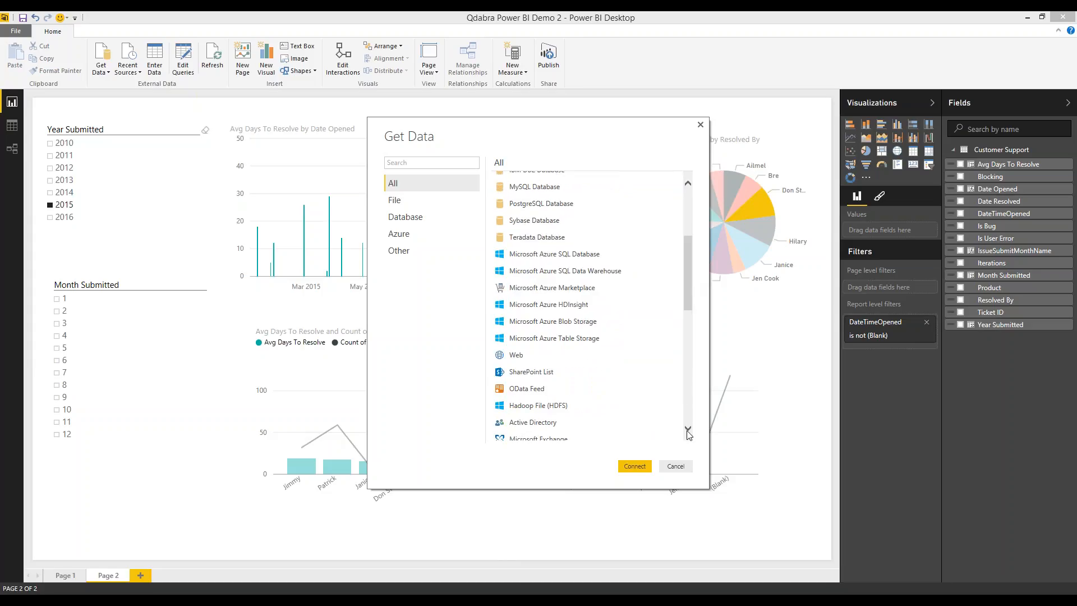
click(687, 430)
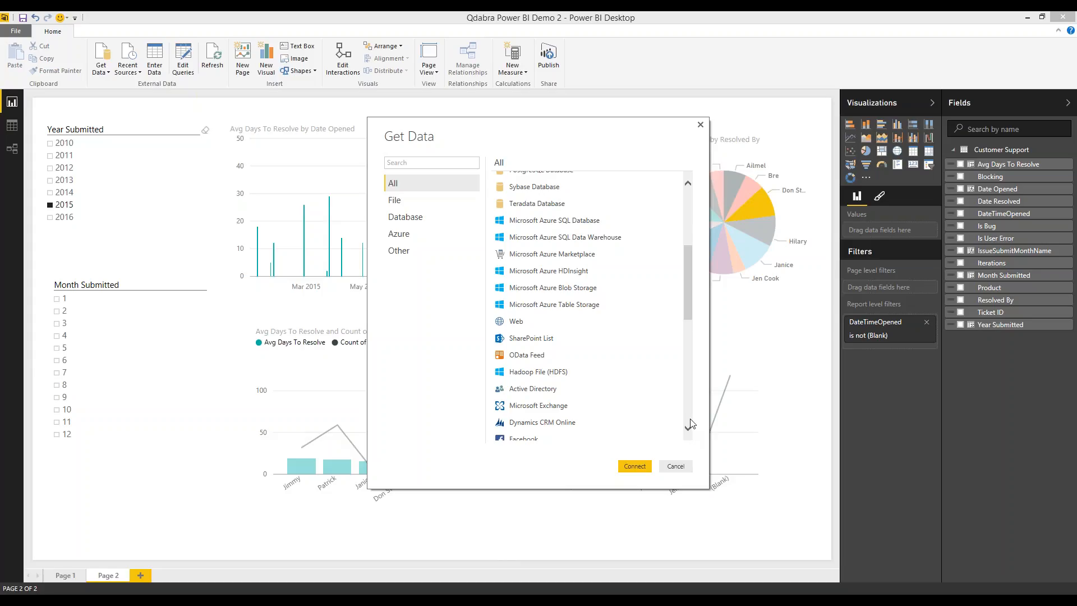
scroll(690, 423, down, 5)
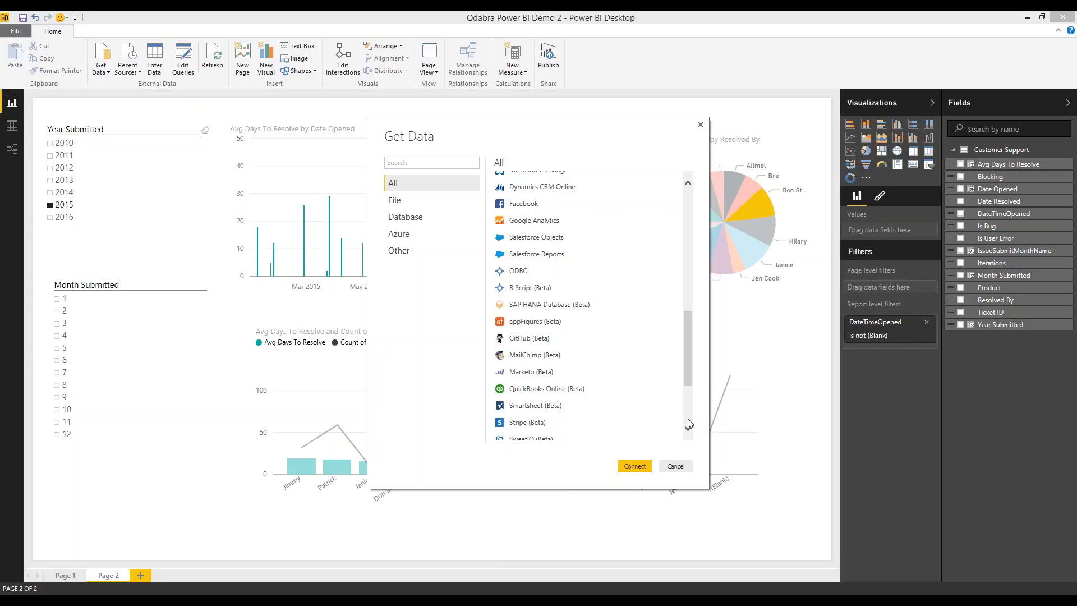
scroll(689, 424, down, 3)
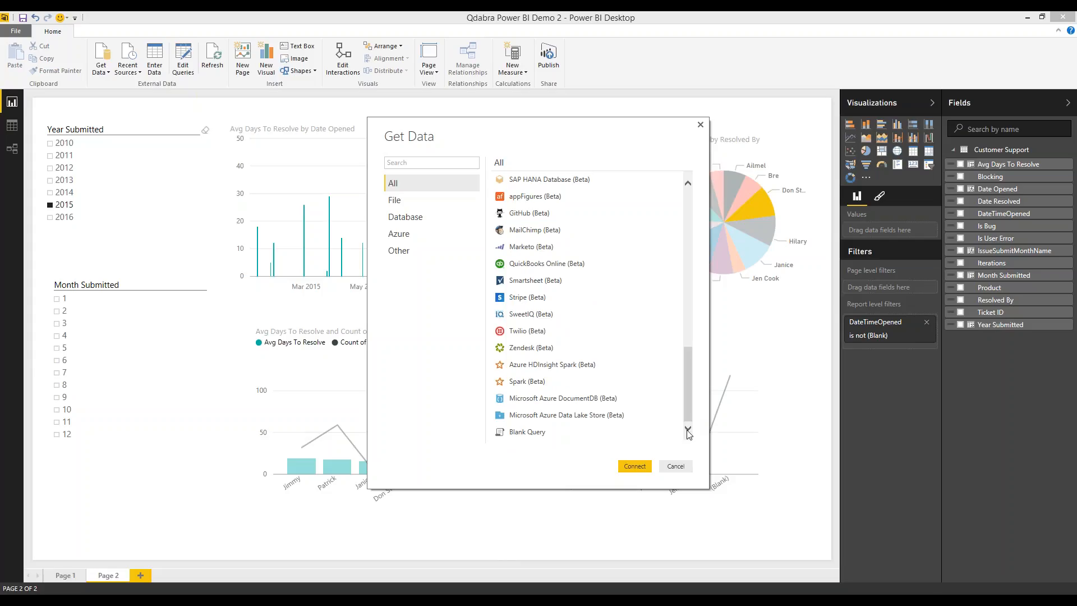
click(678, 469)
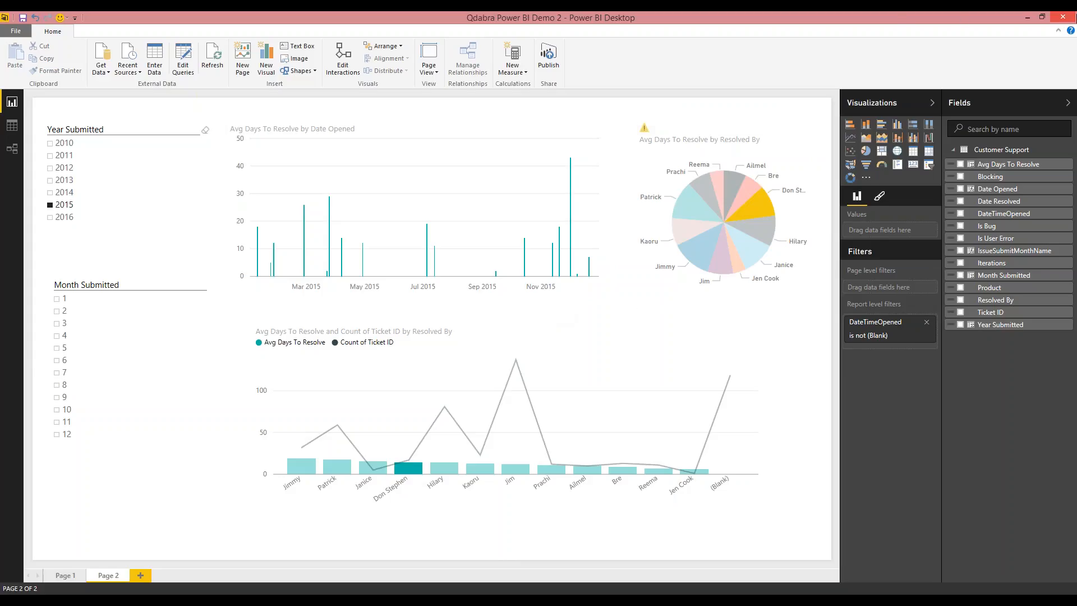
mouse_move(1074, 12)
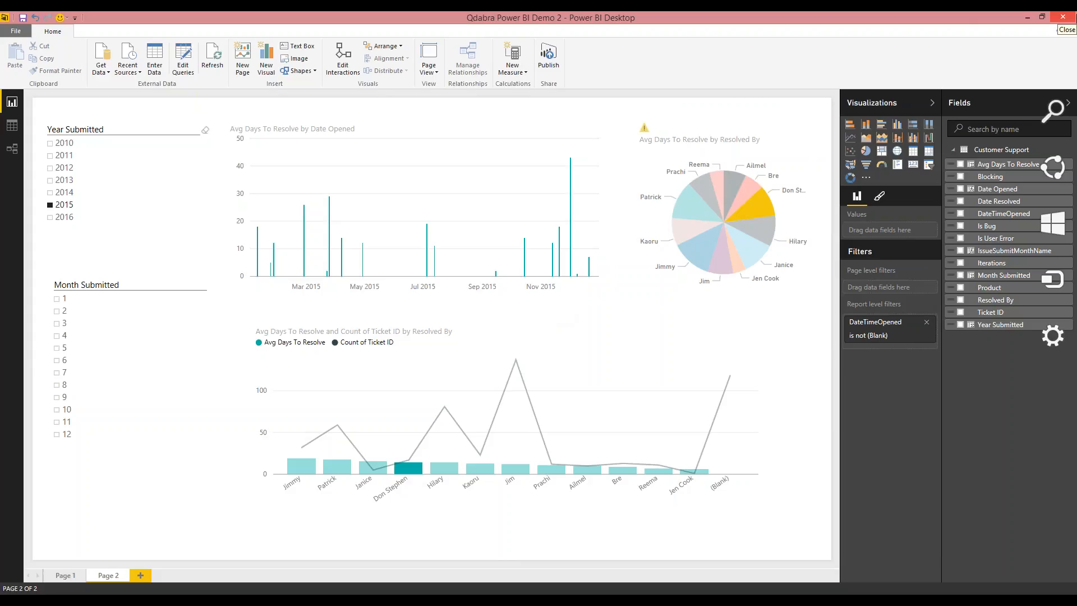